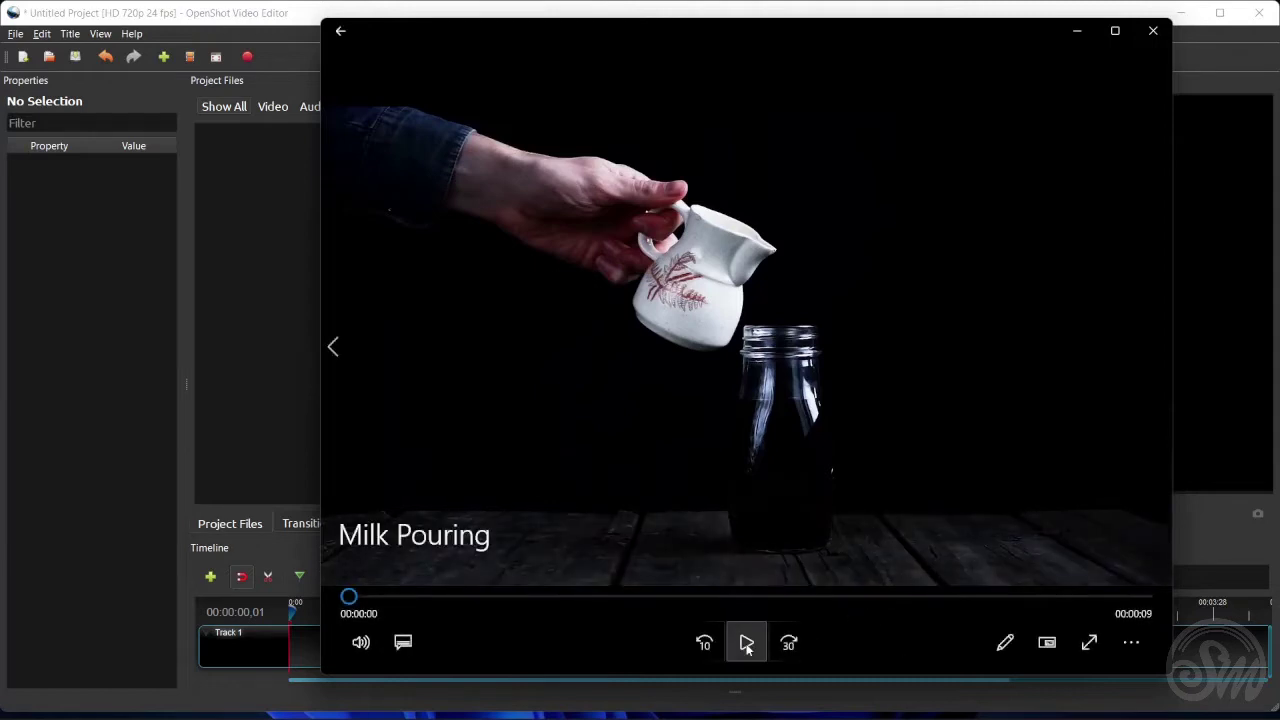
- Preview Milk Pouring and Milk Pouring - Trimmed in Photos, then minimize the player
left_click(746, 643)
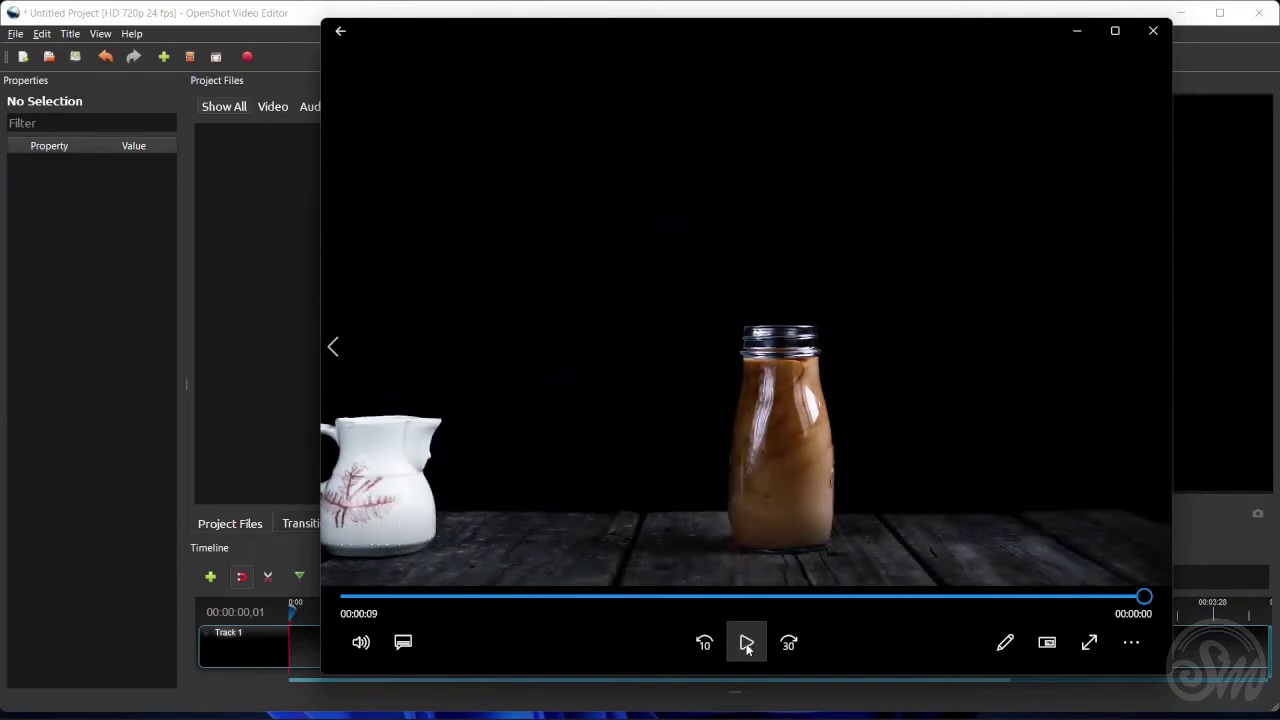
left_click(336, 352)
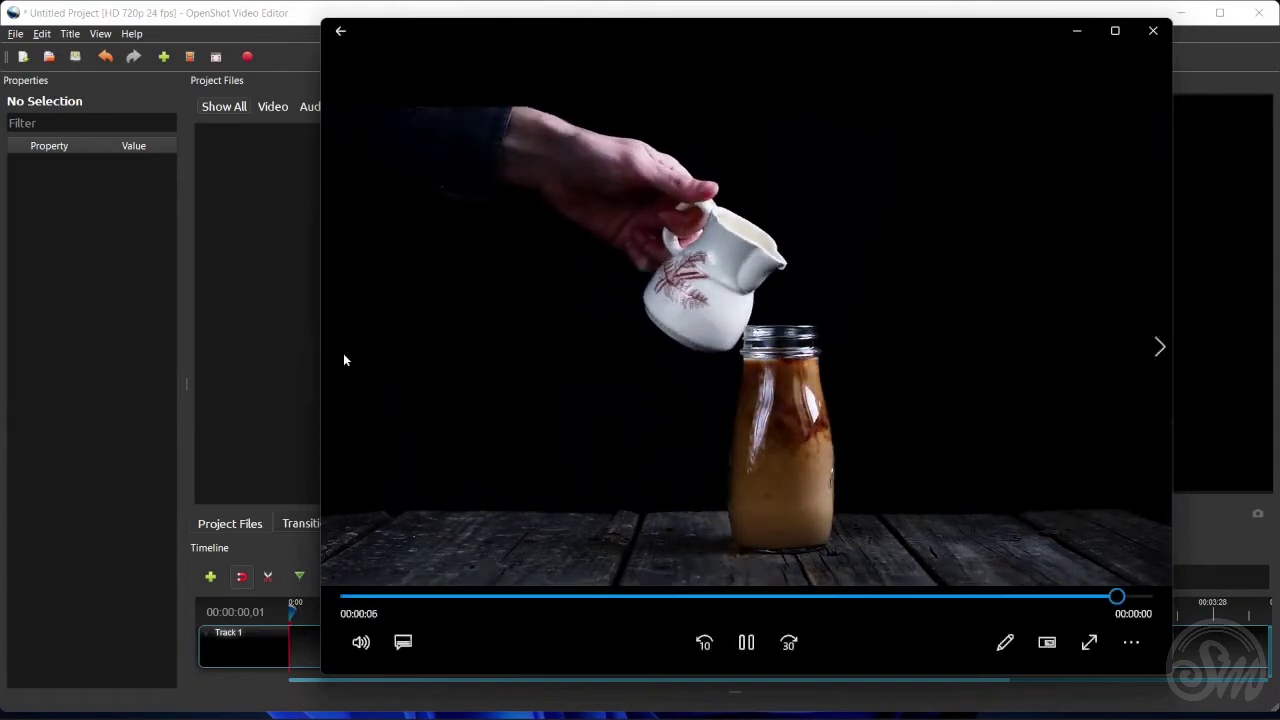
left_click(1076, 32)
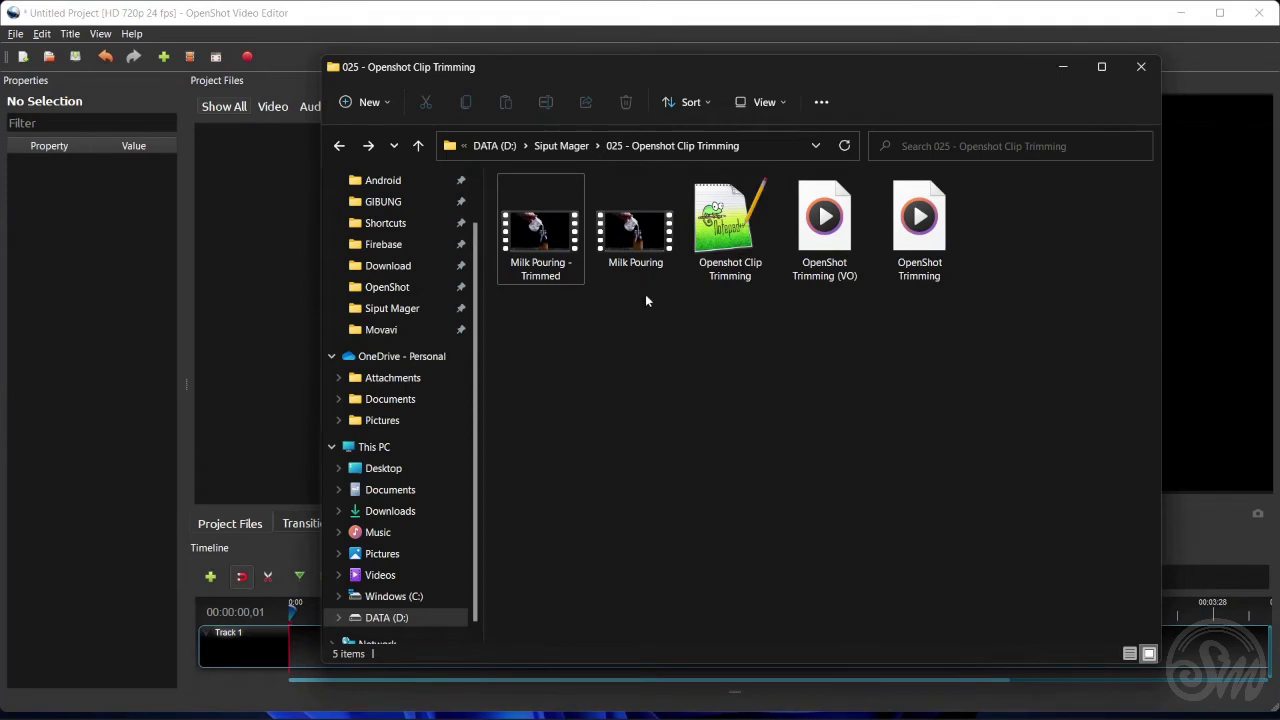
- Drag Milk Pouring.mp4 from Explorer into OpenShot's Project Files, then minimize Explorer
mouse_move(651, 239)
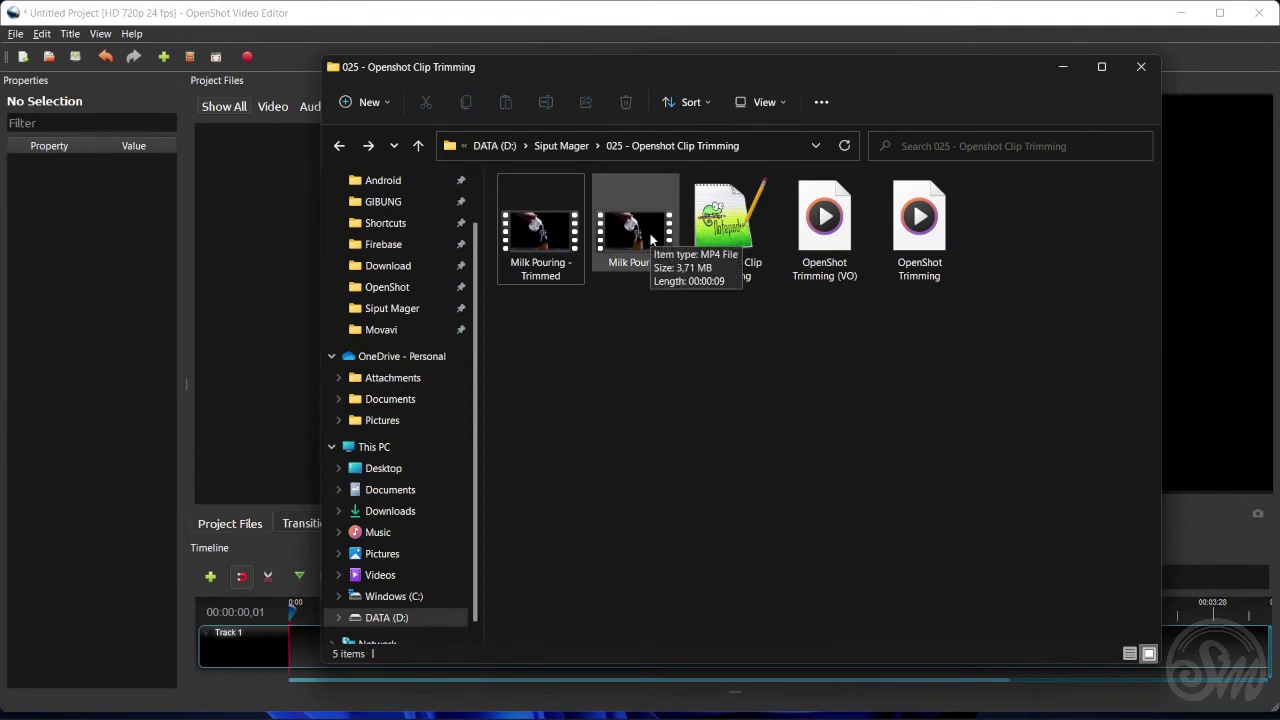
left_click_drag(651, 239, 207, 228)
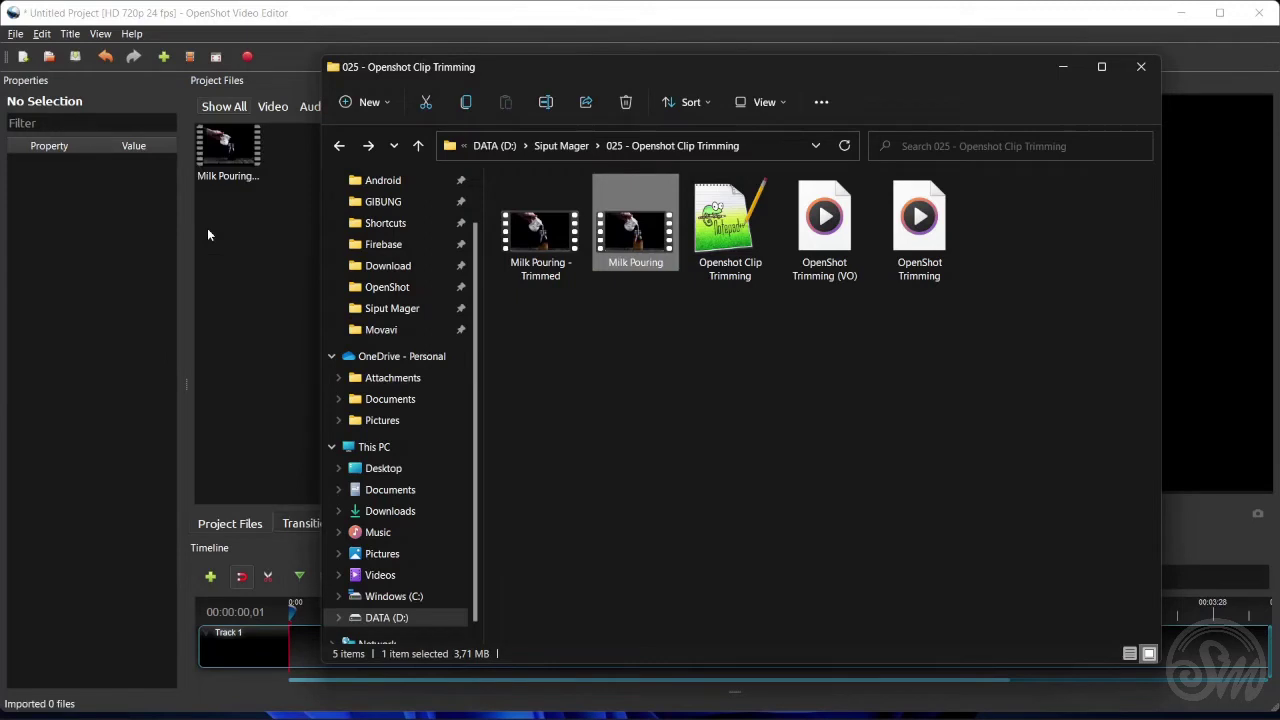
left_click(1065, 67)
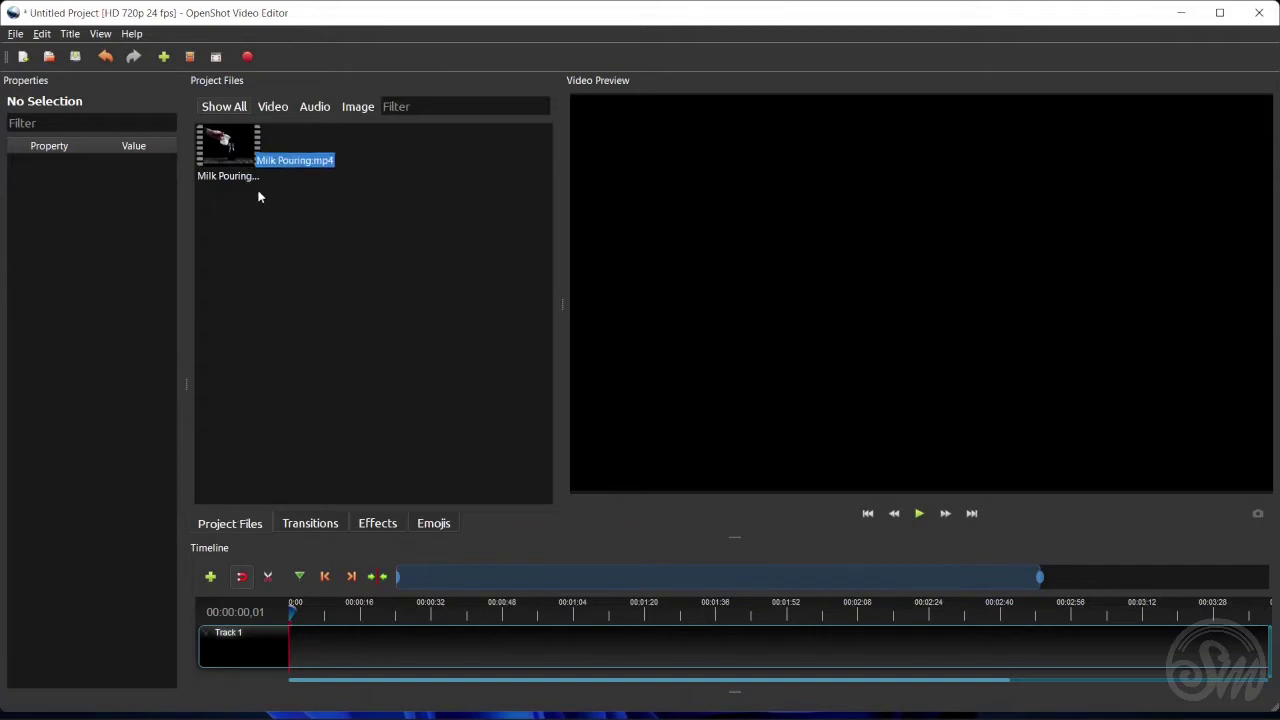
- Set the project profile to HD 720p 30 fps
left_click(190, 57)
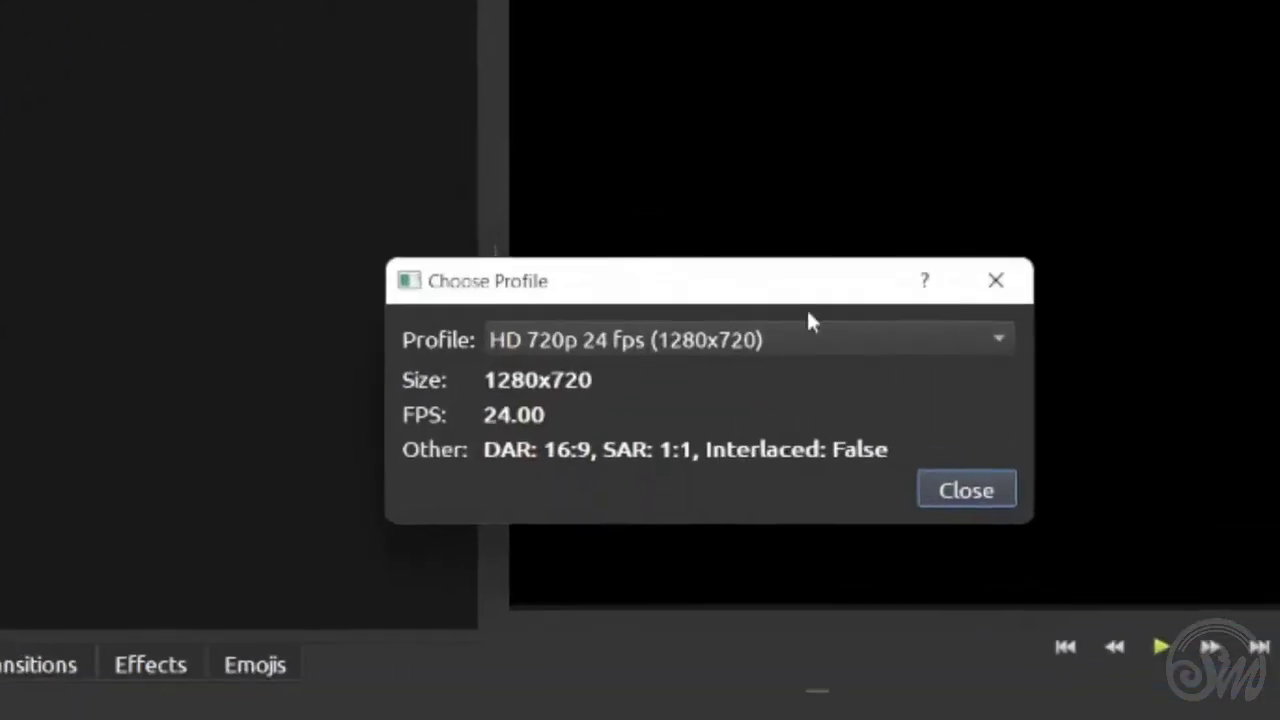
left_click(758, 348)
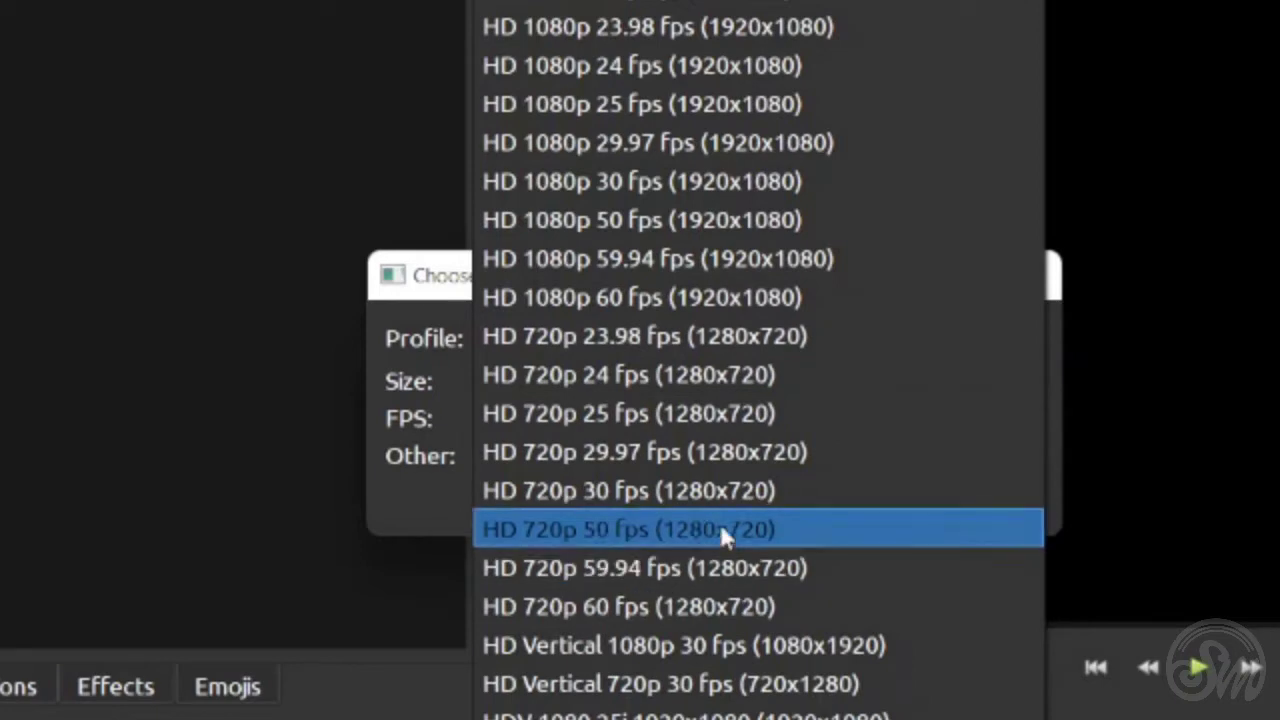
left_click(720, 491)
left_click(950, 497)
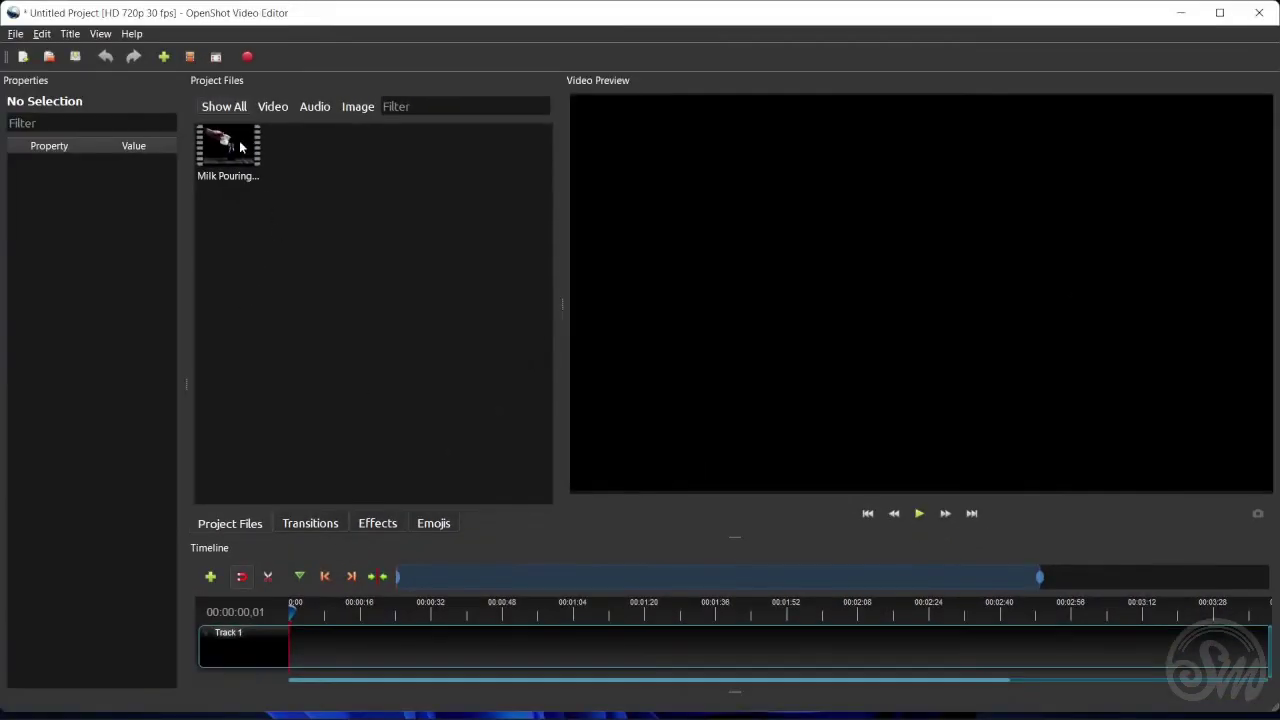
- Check the Milk Pouring file's properties and close them without changes
right_click(240, 147)
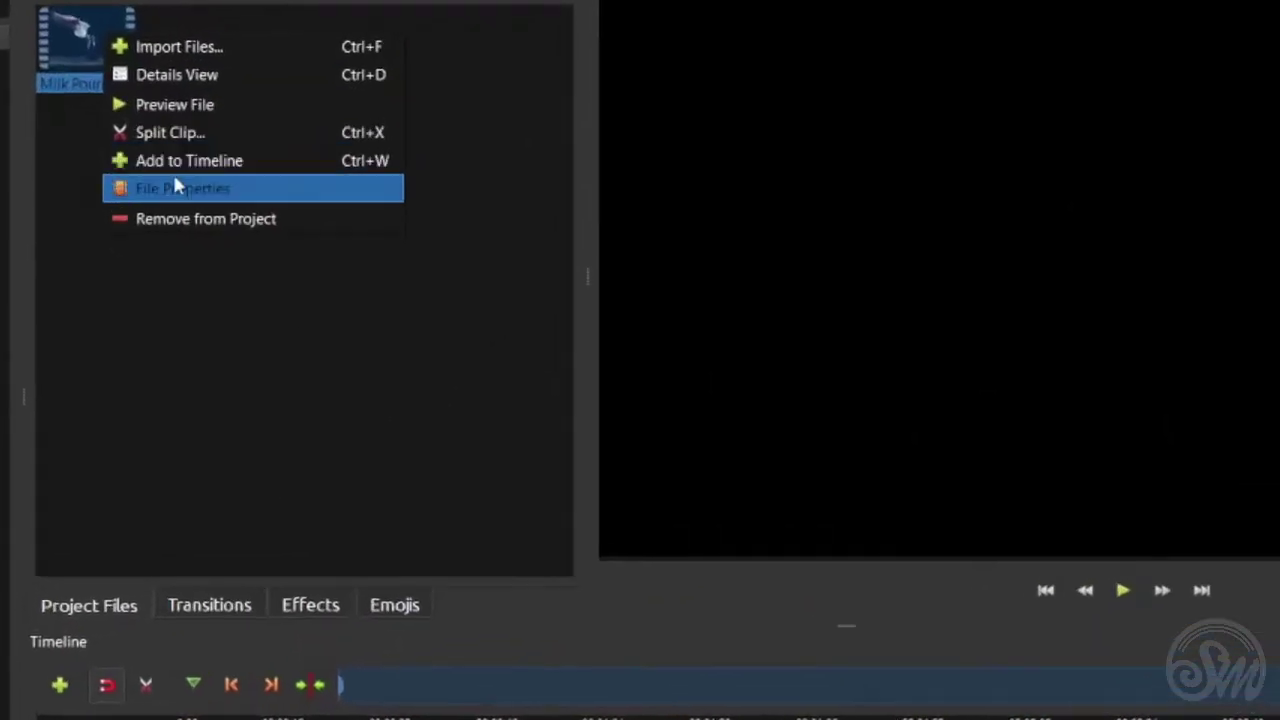
left_click(280, 243)
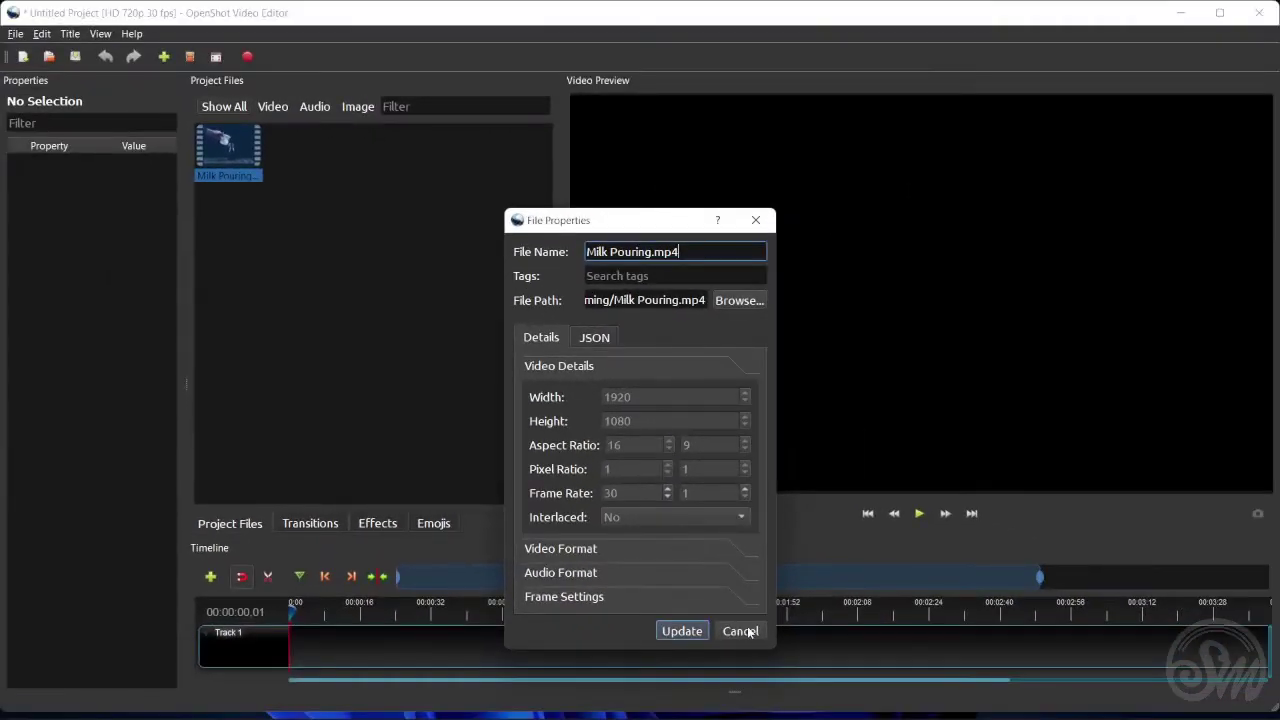
left_click(745, 630)
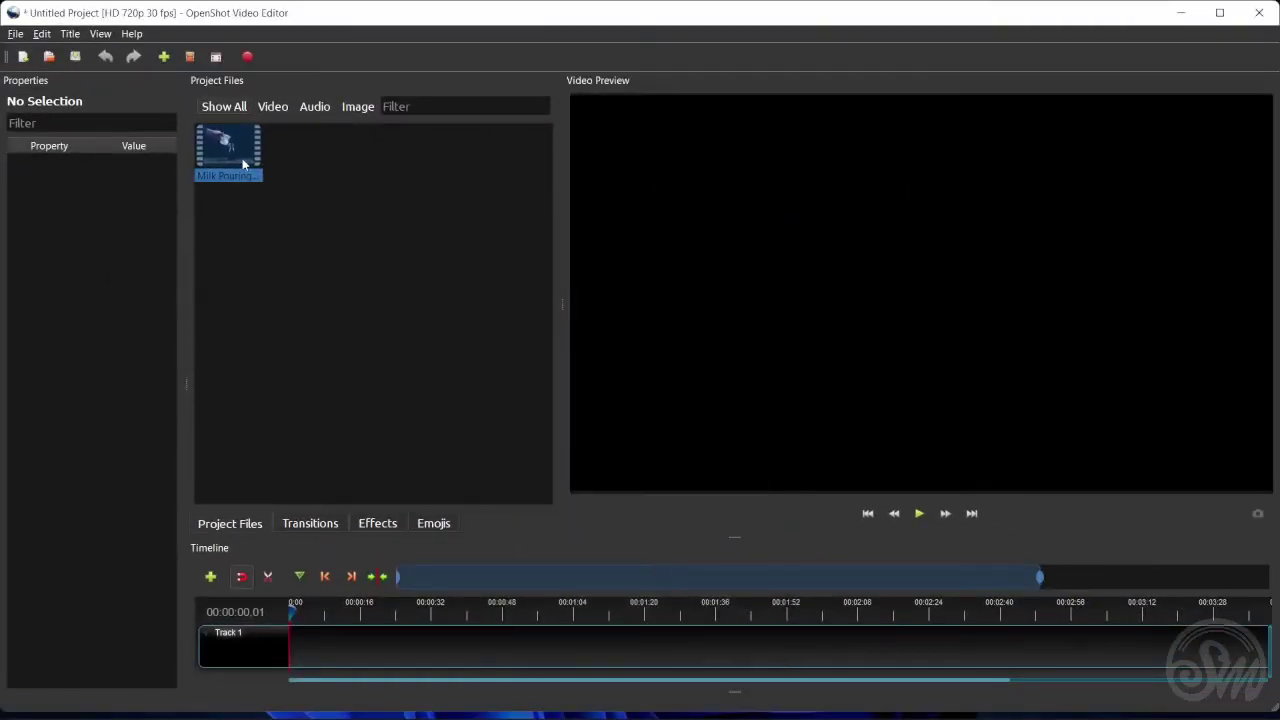
- Place Milk Pouring.mp4 at 0:00 on Track 1, zoom in, and move the playhead to about 00:00:00,16
left_click_drag(243, 166, 306, 646)
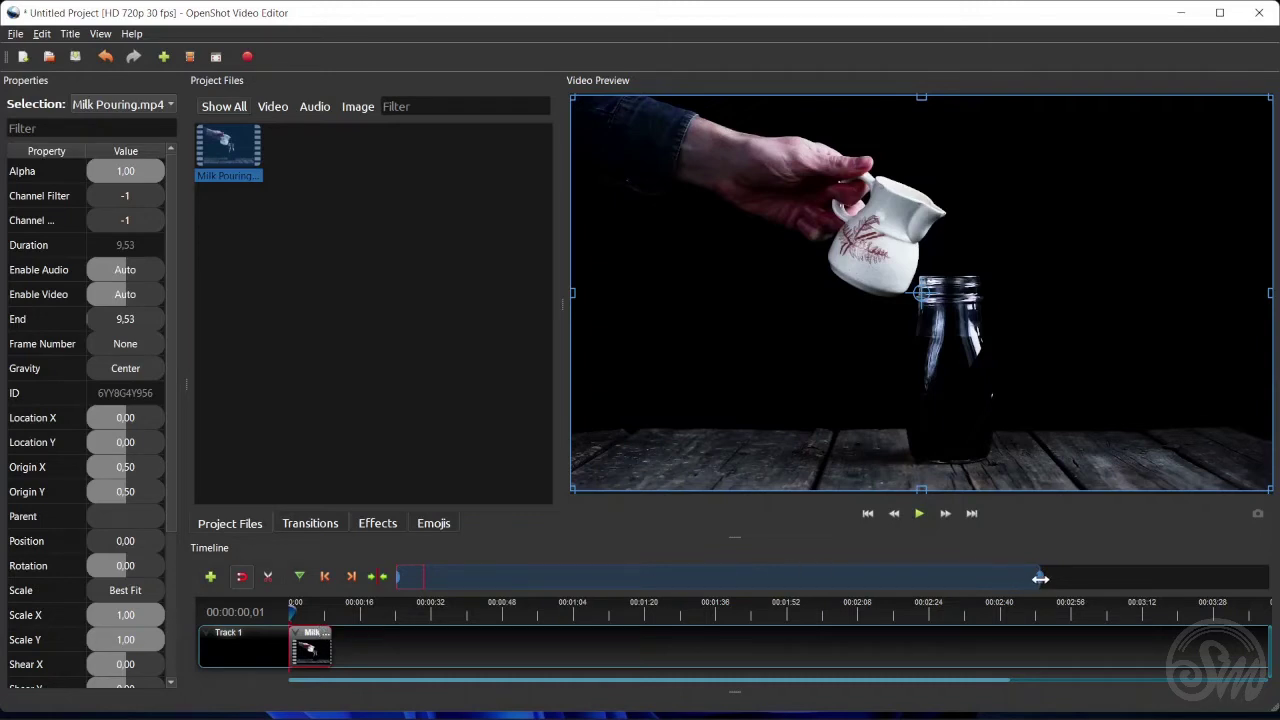
left_click_drag(1041, 578, 452, 576)
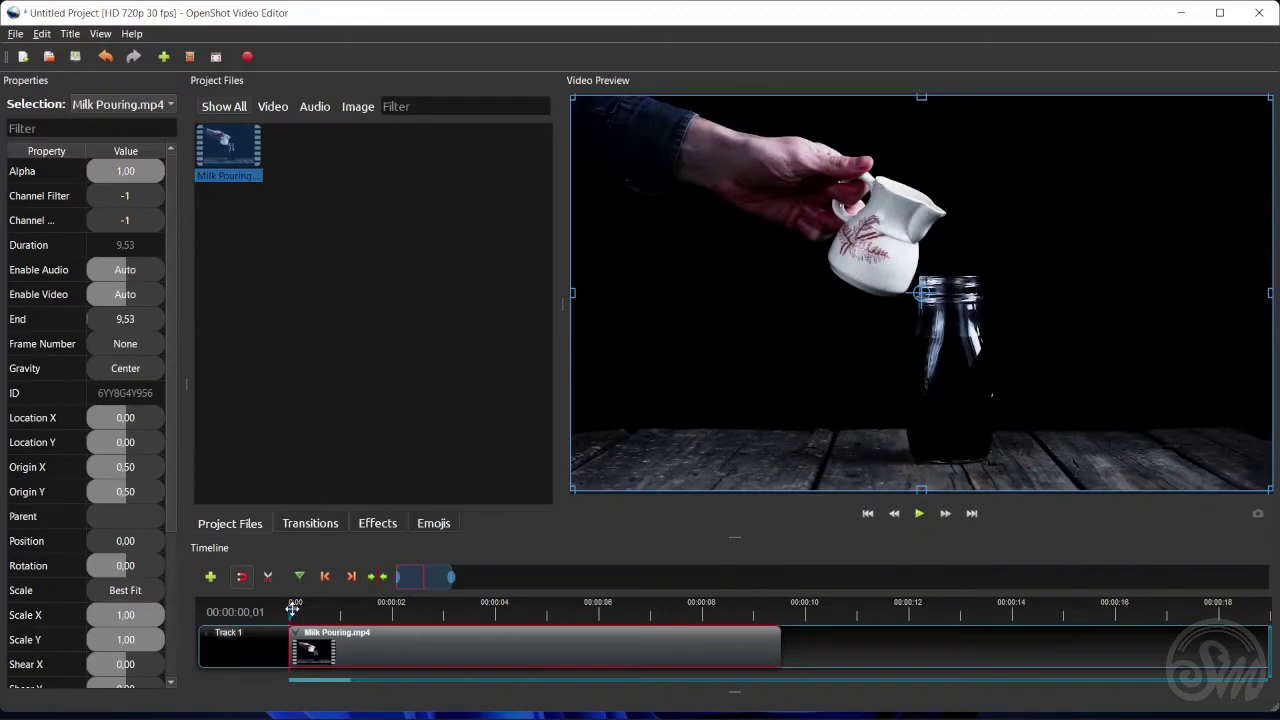
left_click_drag(292, 609, 303, 614)
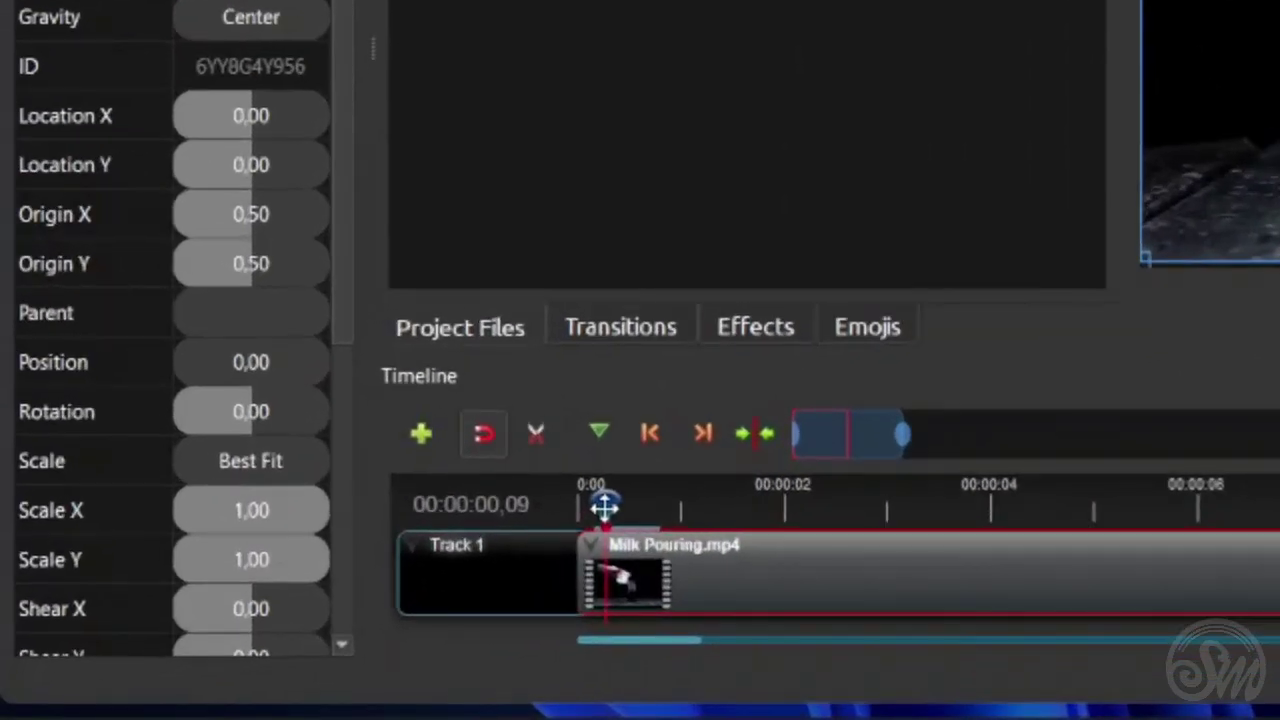
left_click_drag(604, 507, 646, 494)
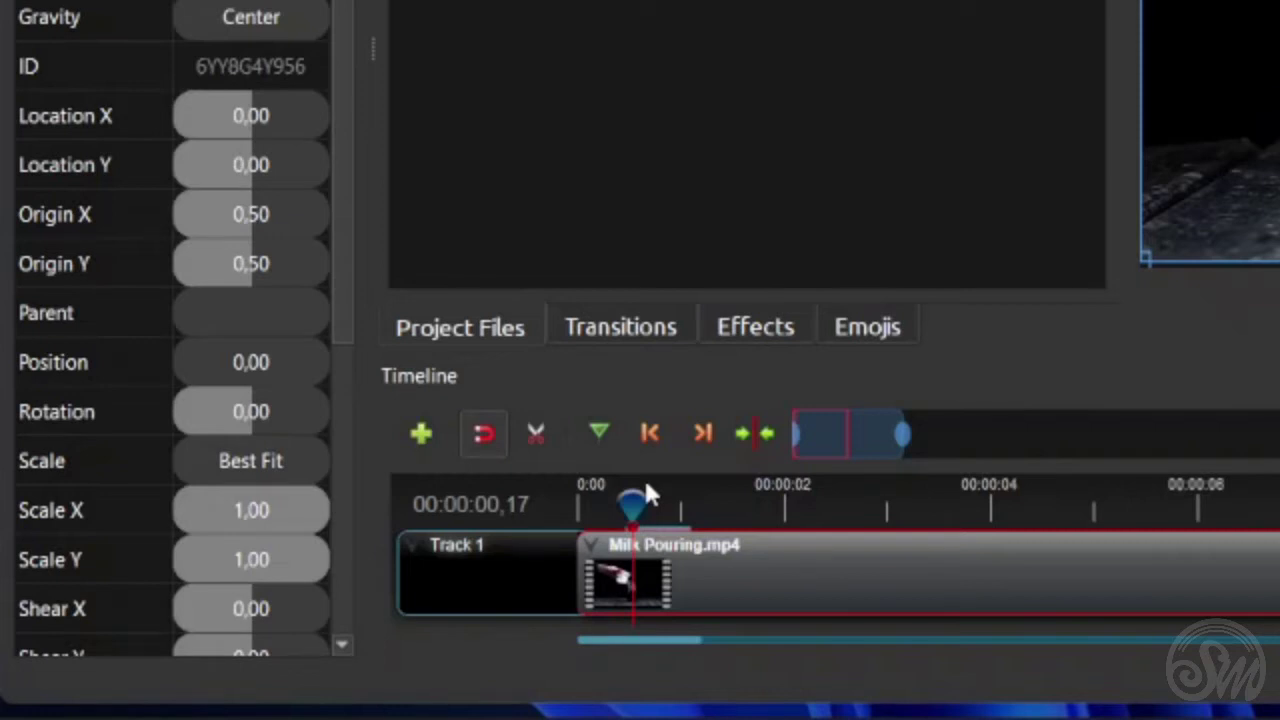
- Fine-tune the playhead frame by frame to the first cut point near frame 15
key("Left")
key("Left")
key("Right")
key("Left")
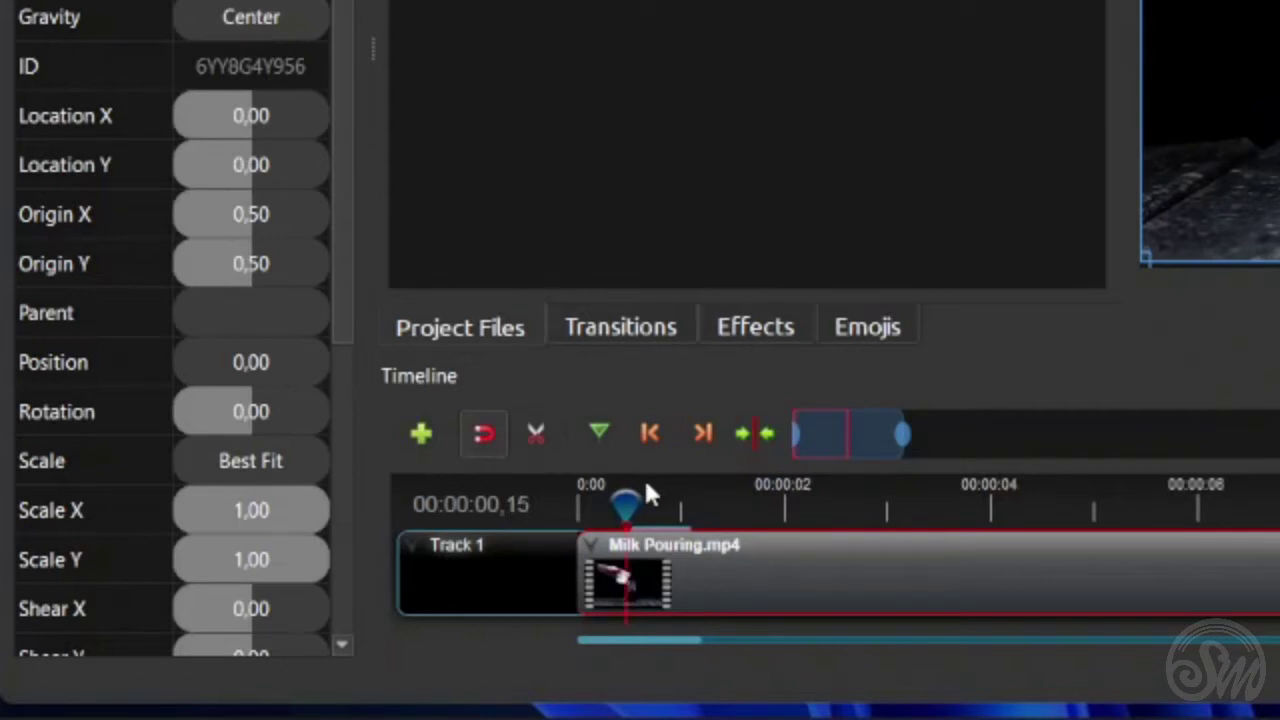
key("Left")
key("Right")
key("Right")
key("Left")
key("Left")
key("Right")
key("Right")
key("Left")
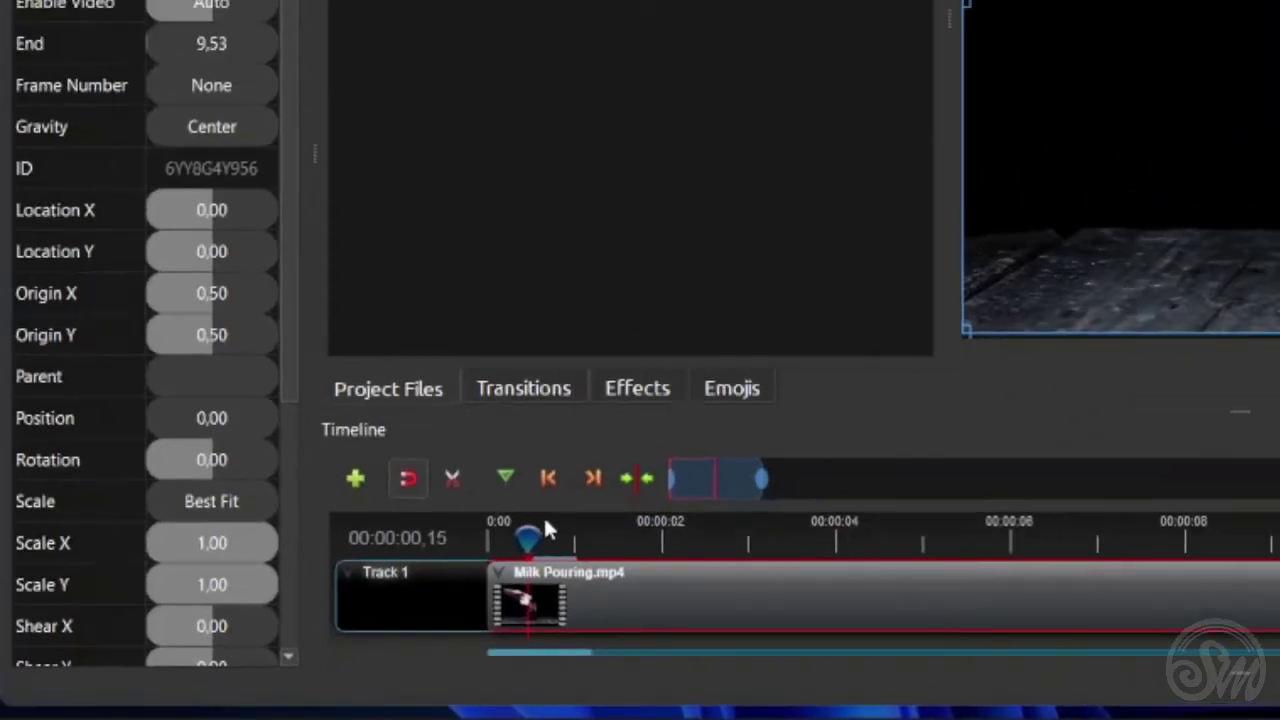
key("Left")
key("Left")
key("Left")
key("Left")
key("Left")
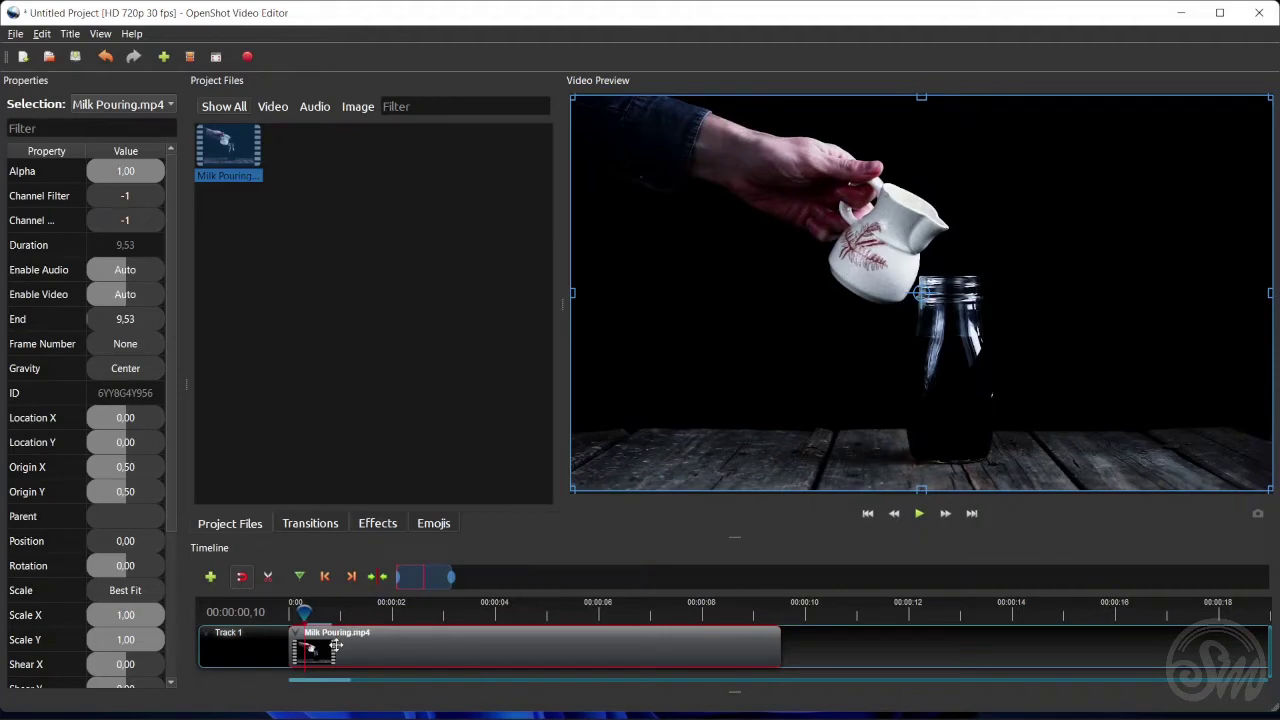
- Slice the clip keeping the right side, leaving 9.19 seconds, and play the preview
right_click(335, 646)
mouse_move(395, 558)
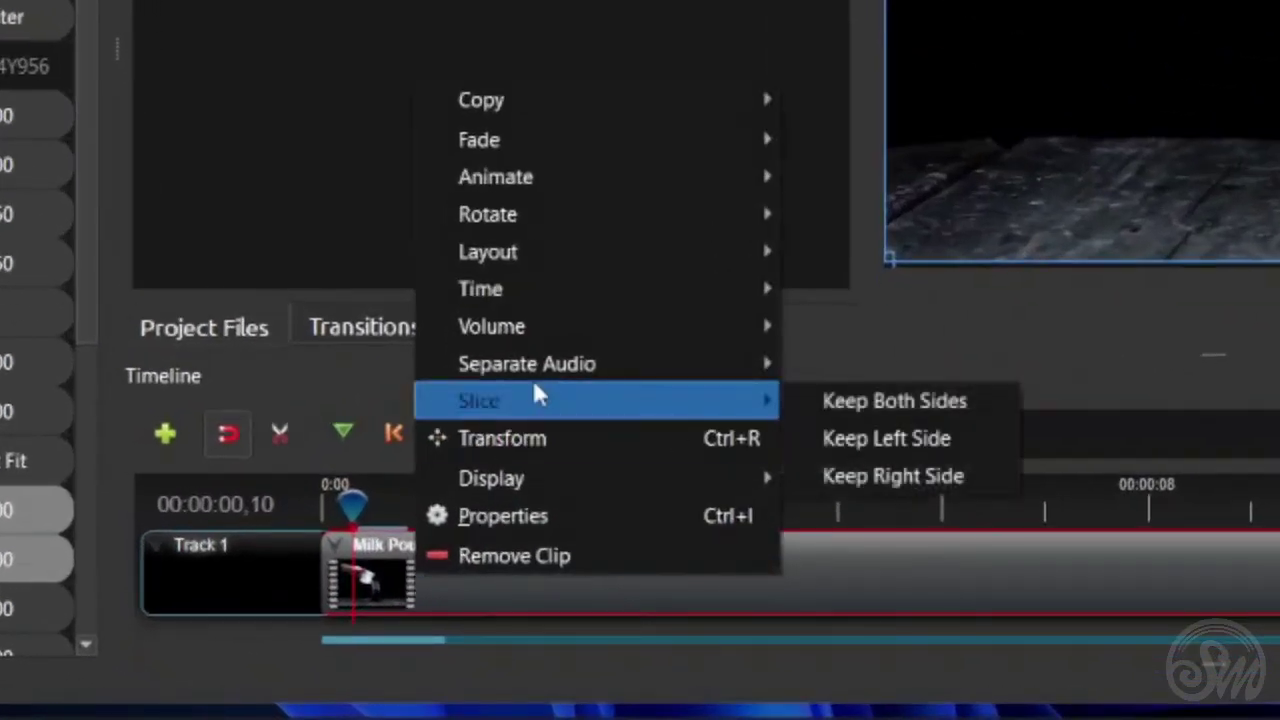
left_click(930, 472)
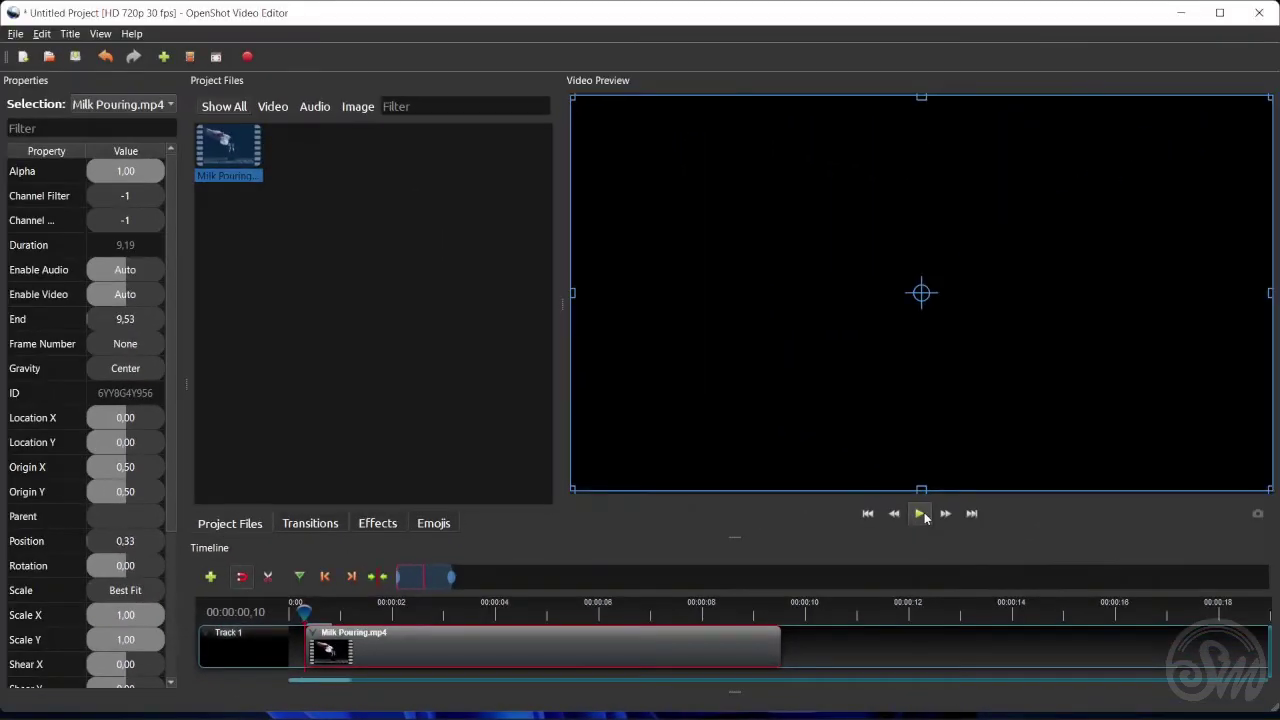
left_click(921, 513)
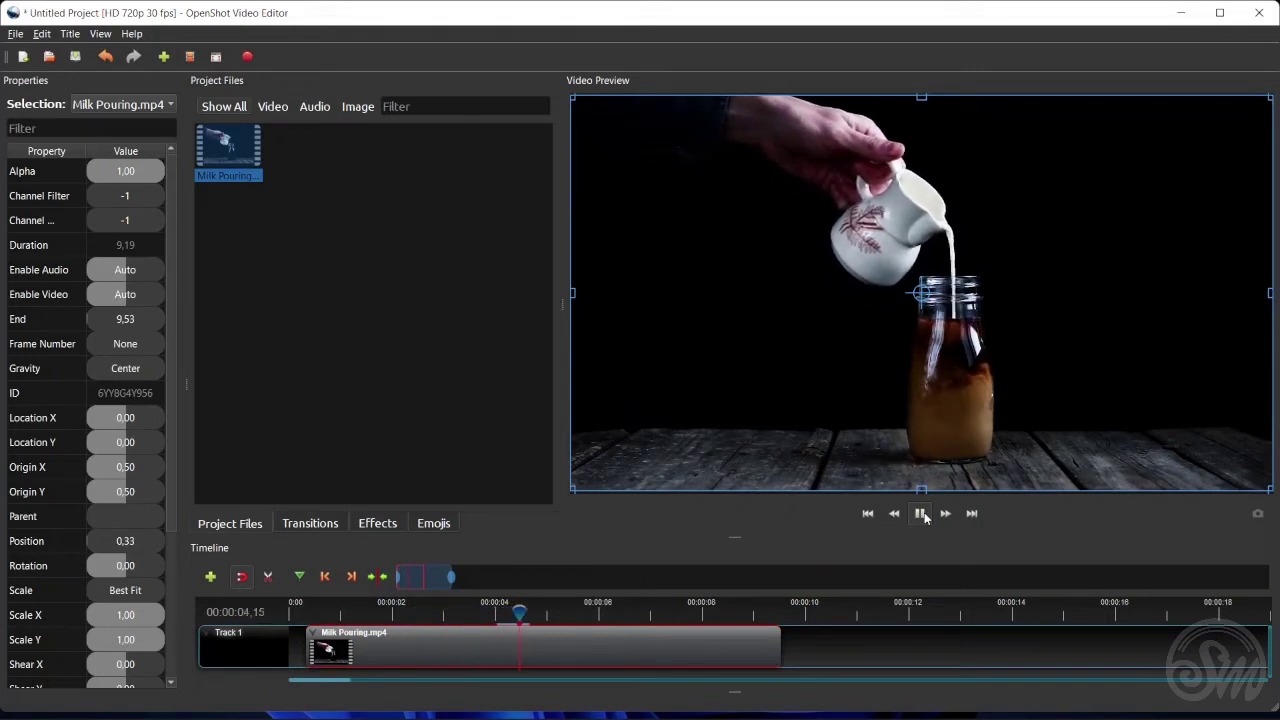
- Stop playback and drag the clip's left edge slightly left, lengthening it to 9.31 seconds
left_click(921, 513)
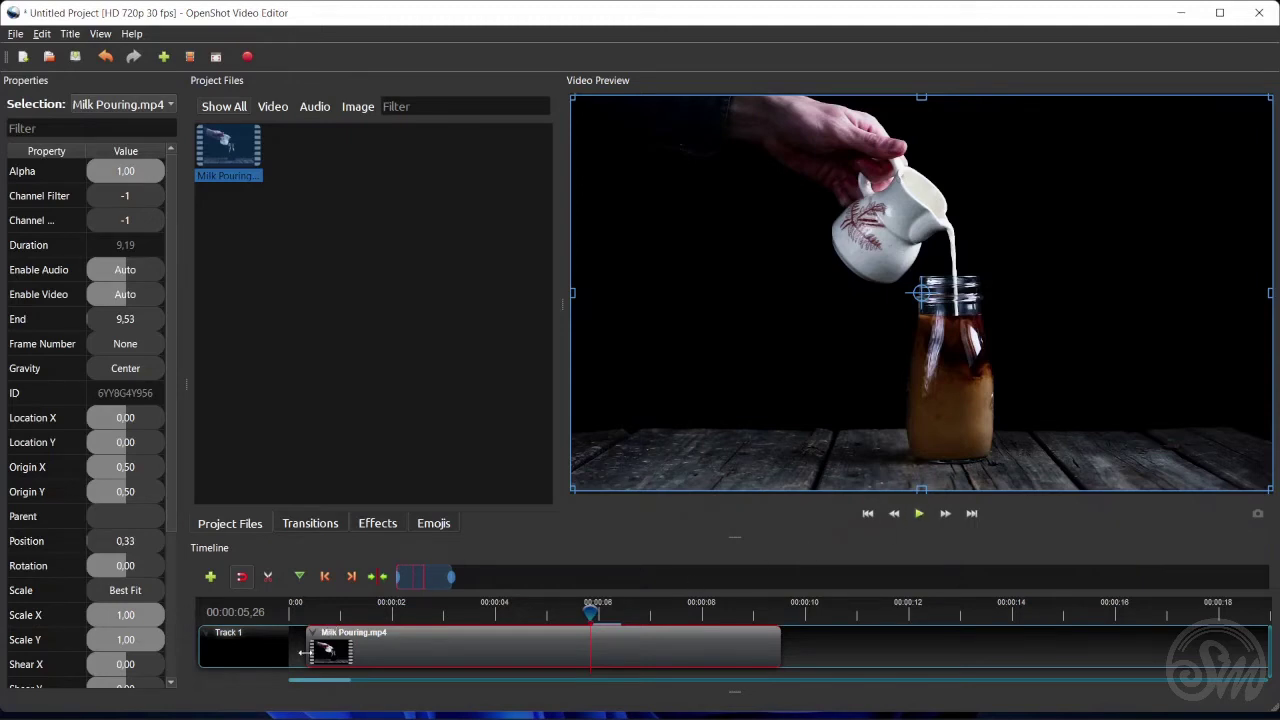
left_click_drag(305, 652, 301, 655)
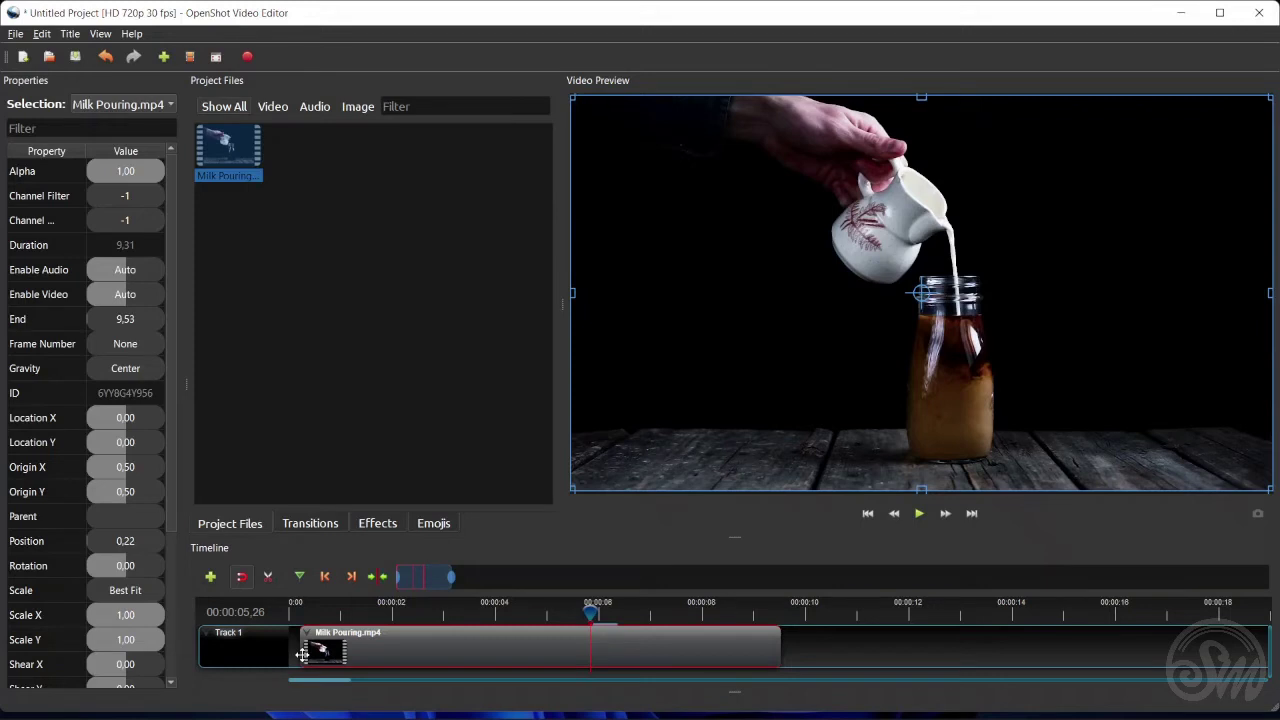
- Undo the edge drag and change the clip's Start property from 0,33 to 0,23
key("ctrl+z")
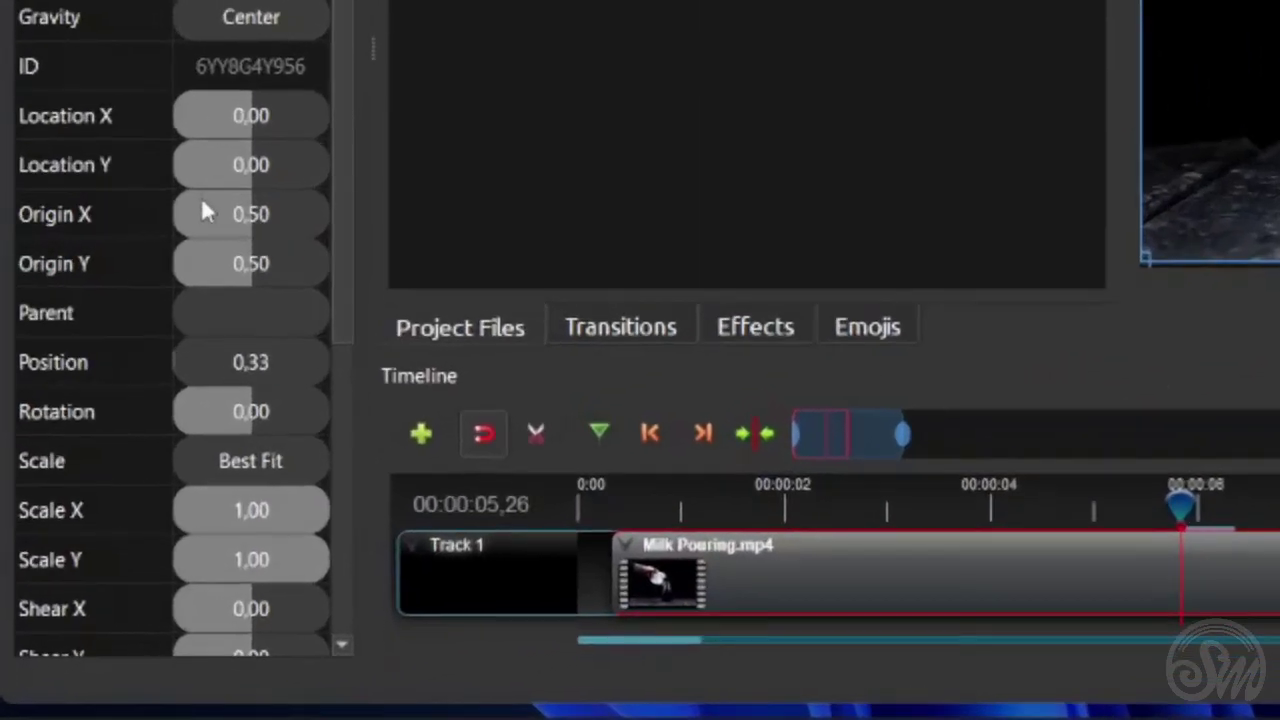
scroll(100, 459, "down", 3)
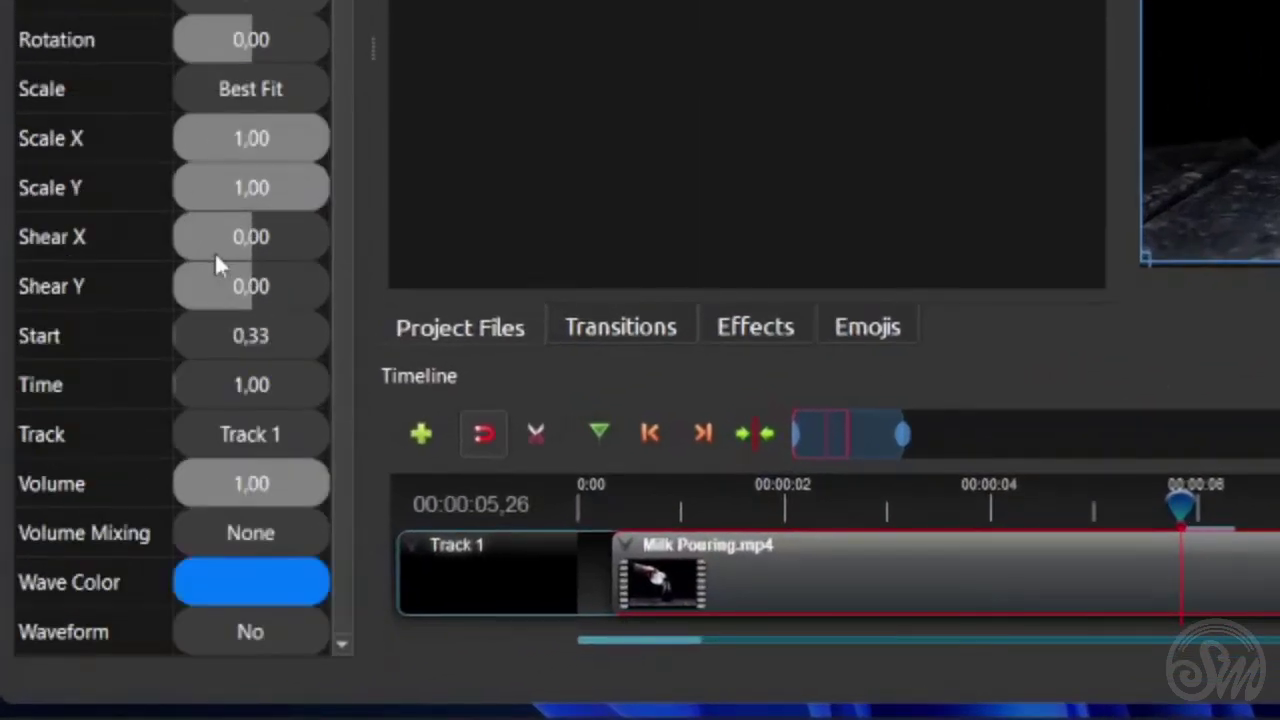
left_click(266, 336)
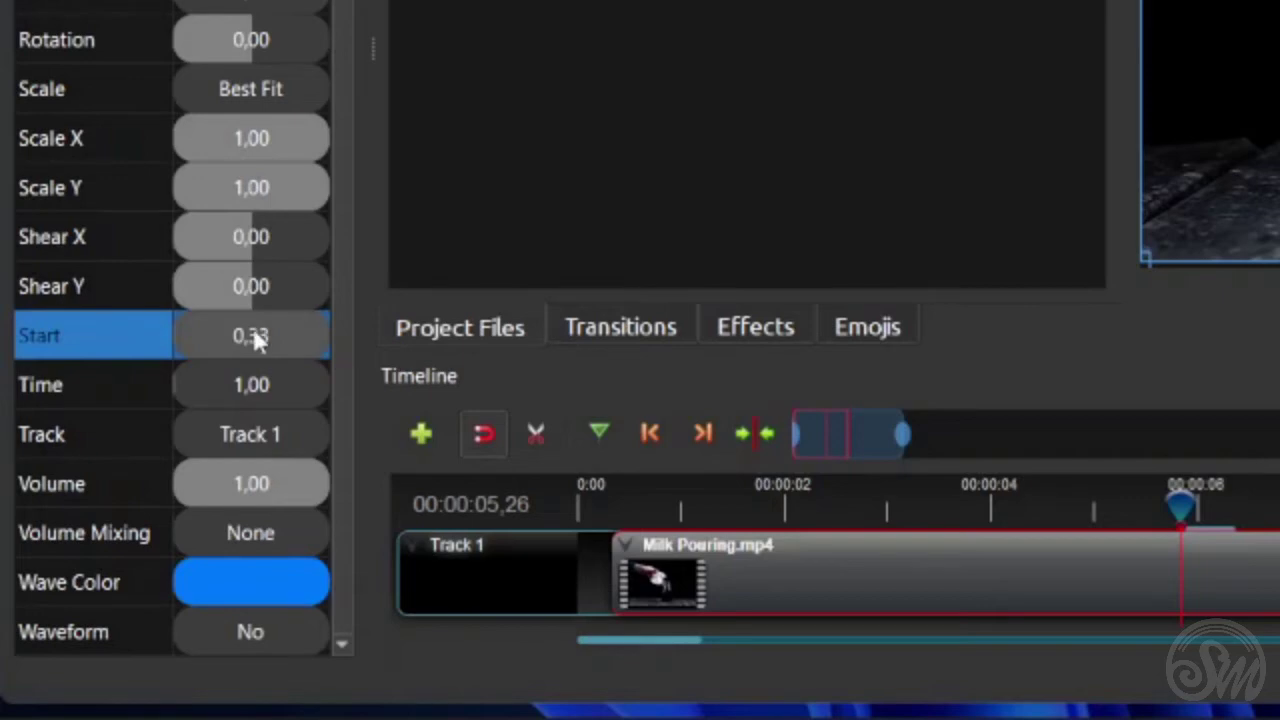
double_click(255, 340)
type("0,33")
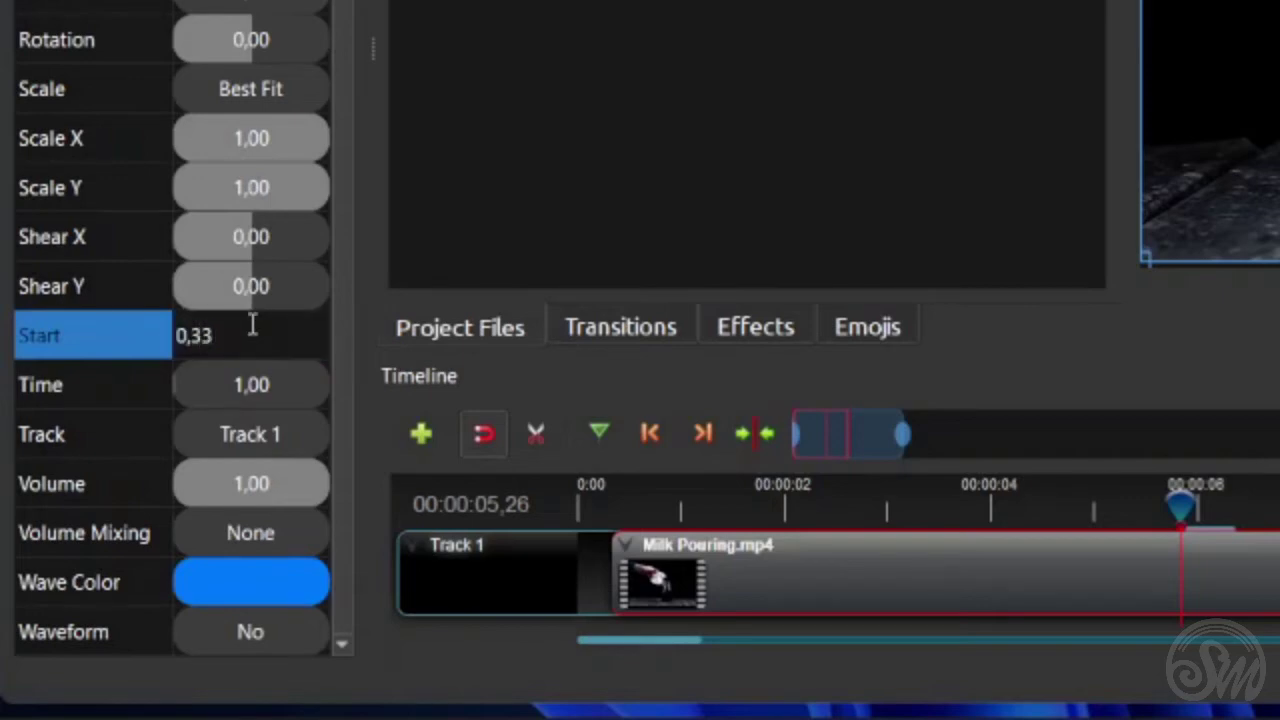
key("BackSpace")
key("BackSpace")
type("2")
key("Return")
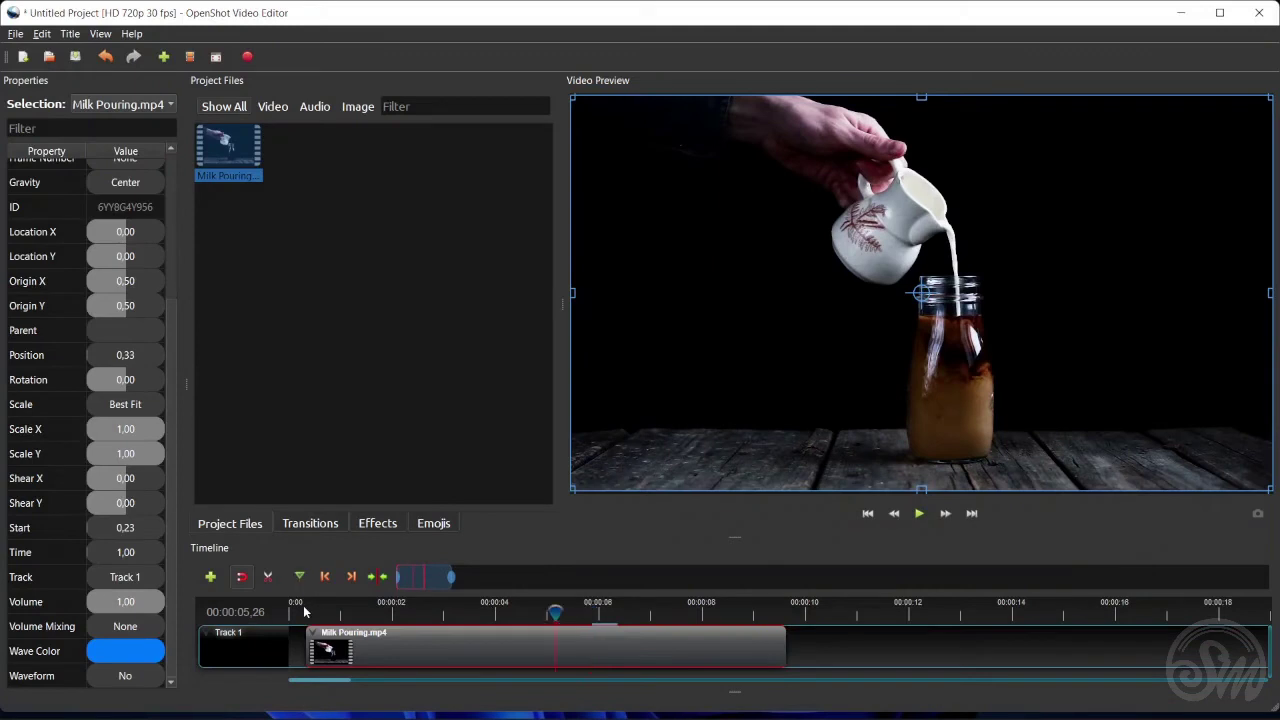
- Play the clip from the beginning to check the new opening, then stop
left_click(305, 612)
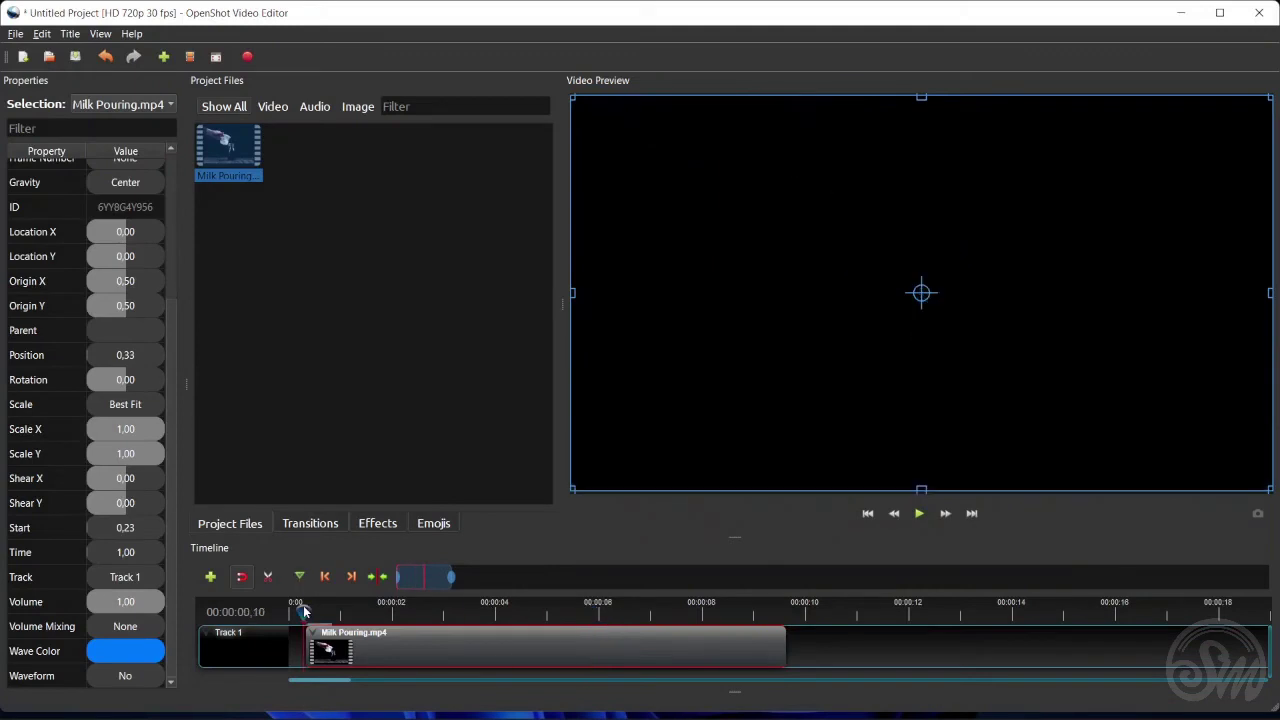
left_click(919, 513)
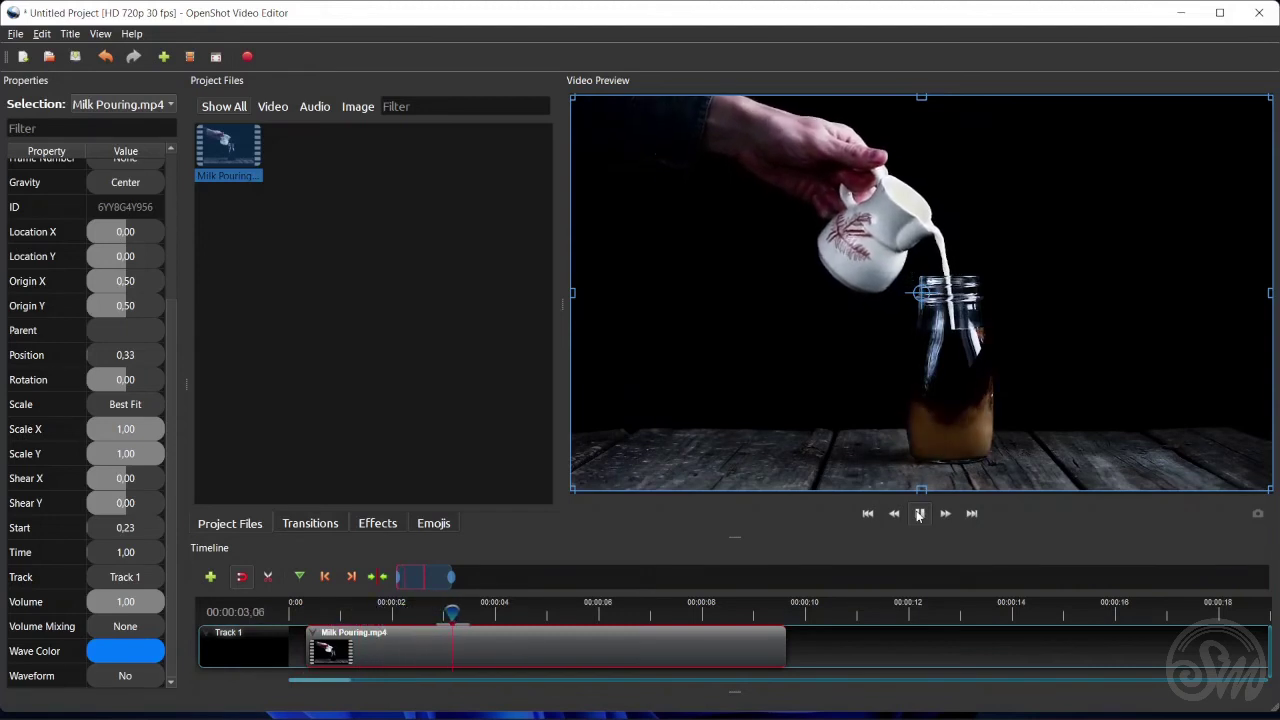
left_click(919, 513)
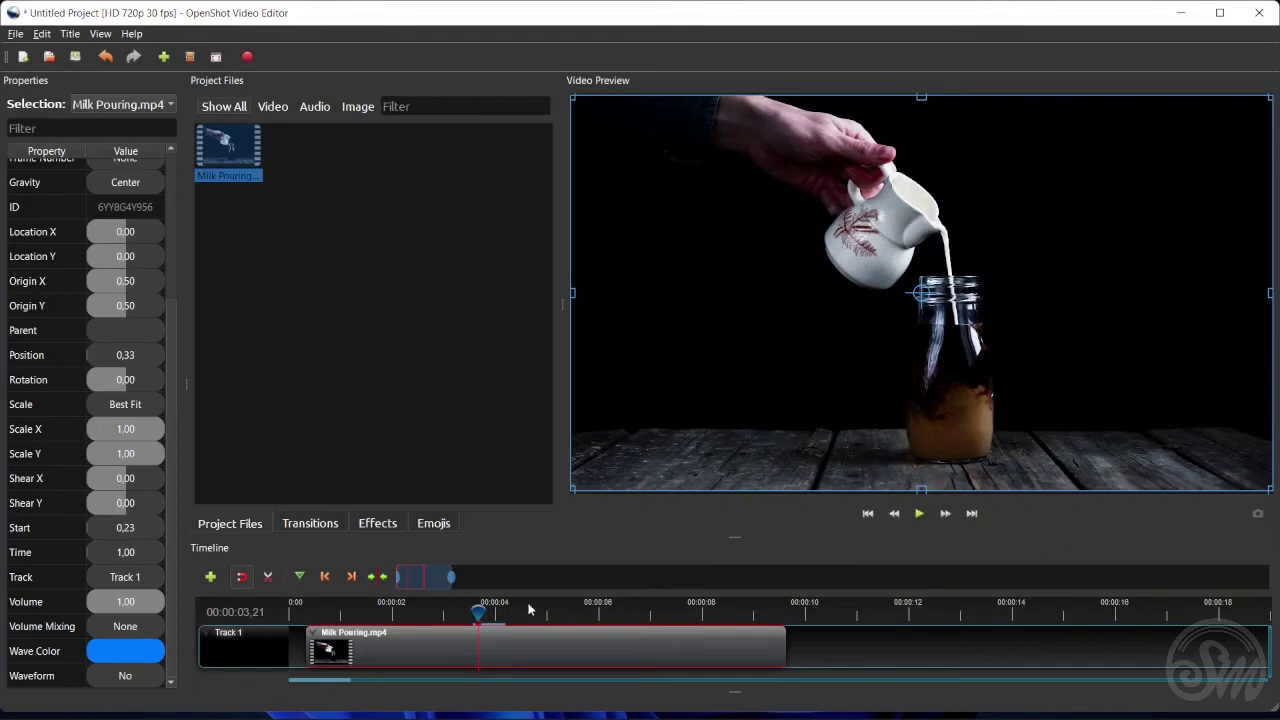
- Move the playhead to about 00:00:07,09, fine-tuning with single-frame steps
left_click_drag(478, 612, 606, 613)
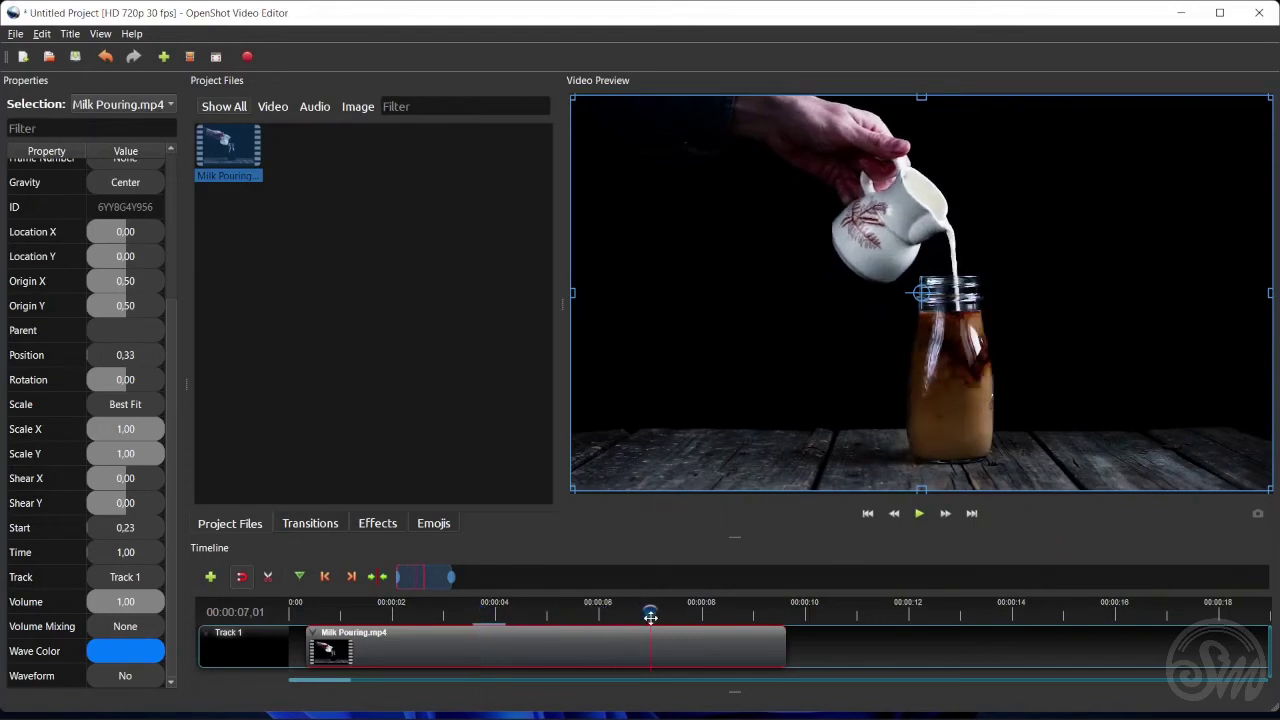
mouse_move(650, 617)
left_mouse_down()
mouse_move(694, 617)
mouse_move(649, 614)
mouse_move(662, 613)
left_mouse_up()
key("Right")
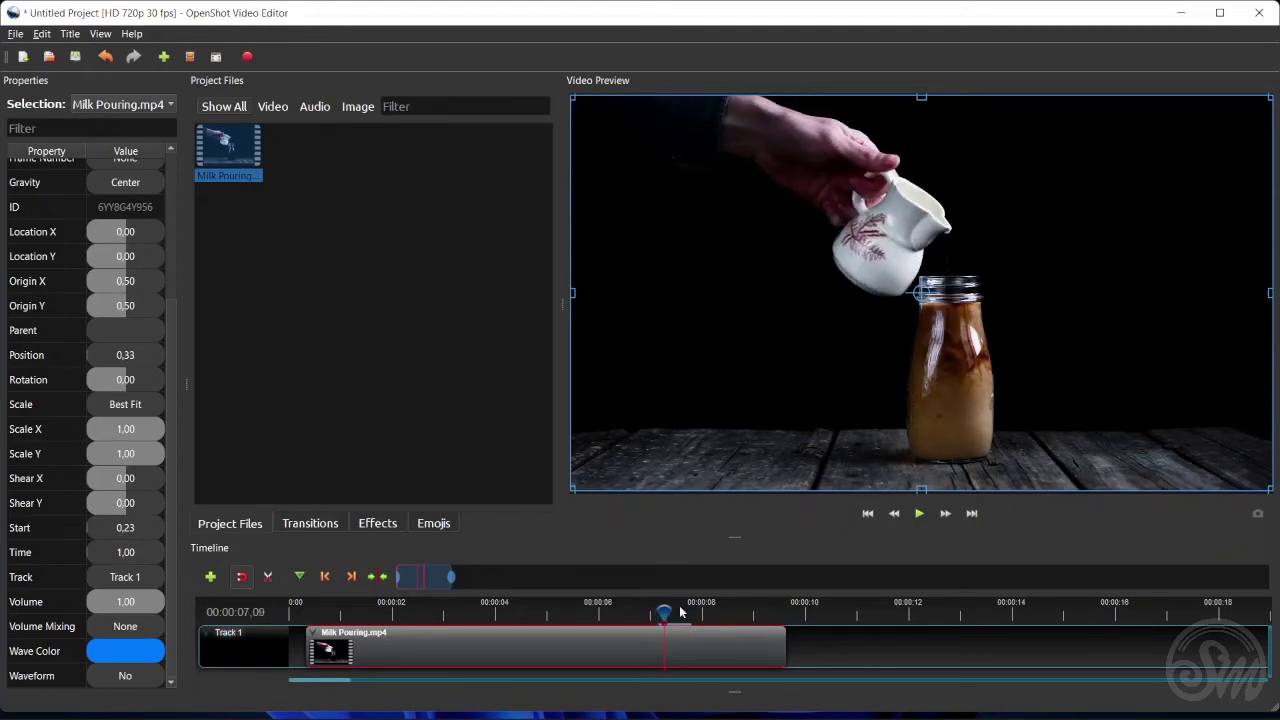
key("Left")
- Slice the clip at the playhead keeping the left side, ending it at 7.20
right_click(686, 650)
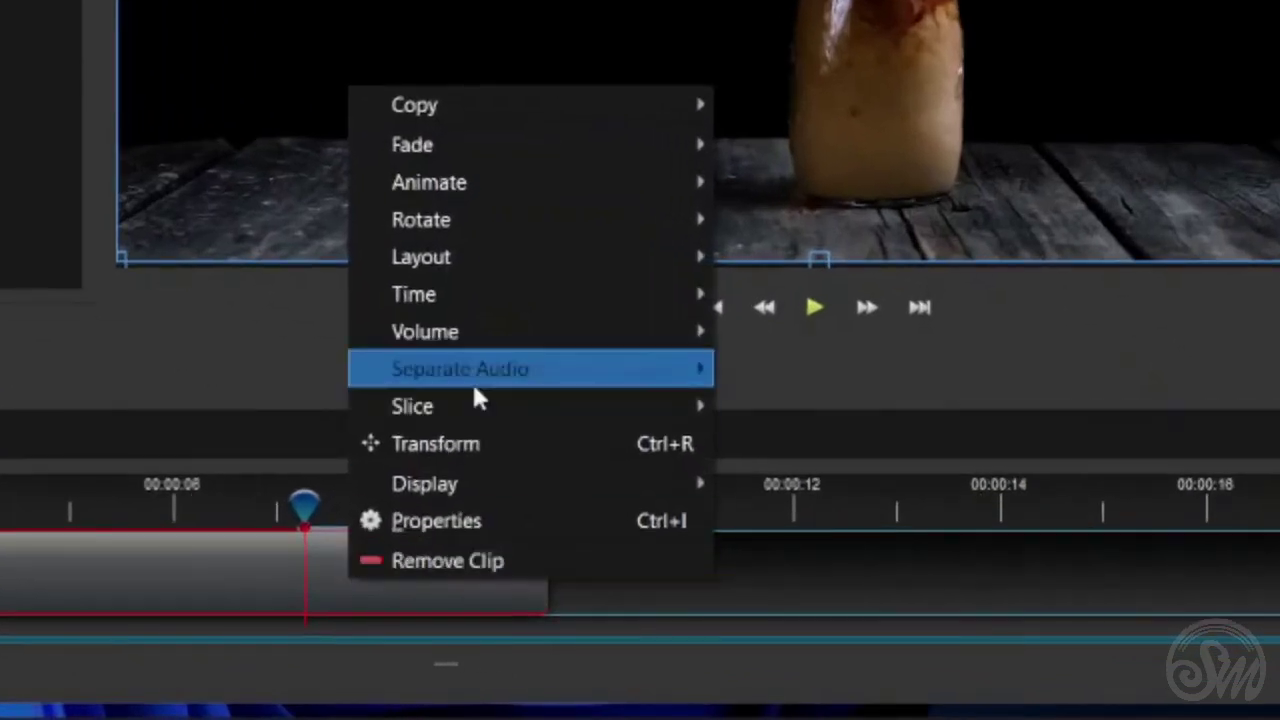
mouse_move(745, 564)
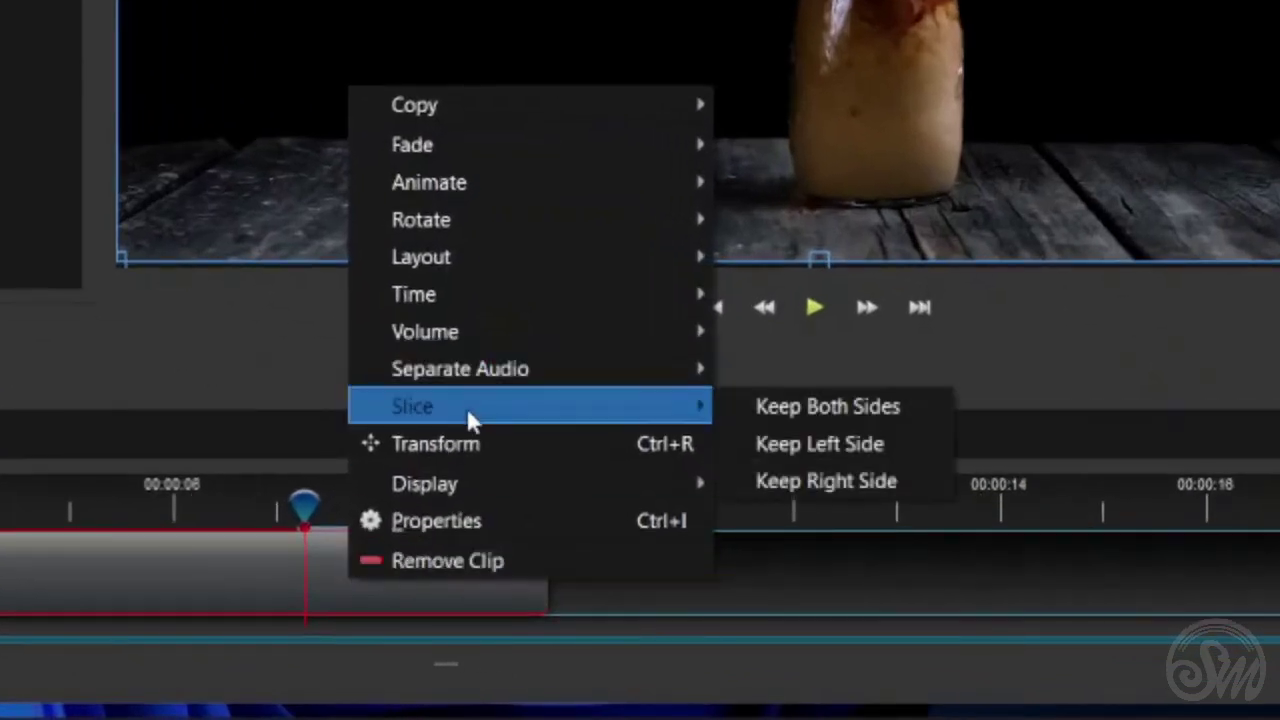
left_click(796, 461)
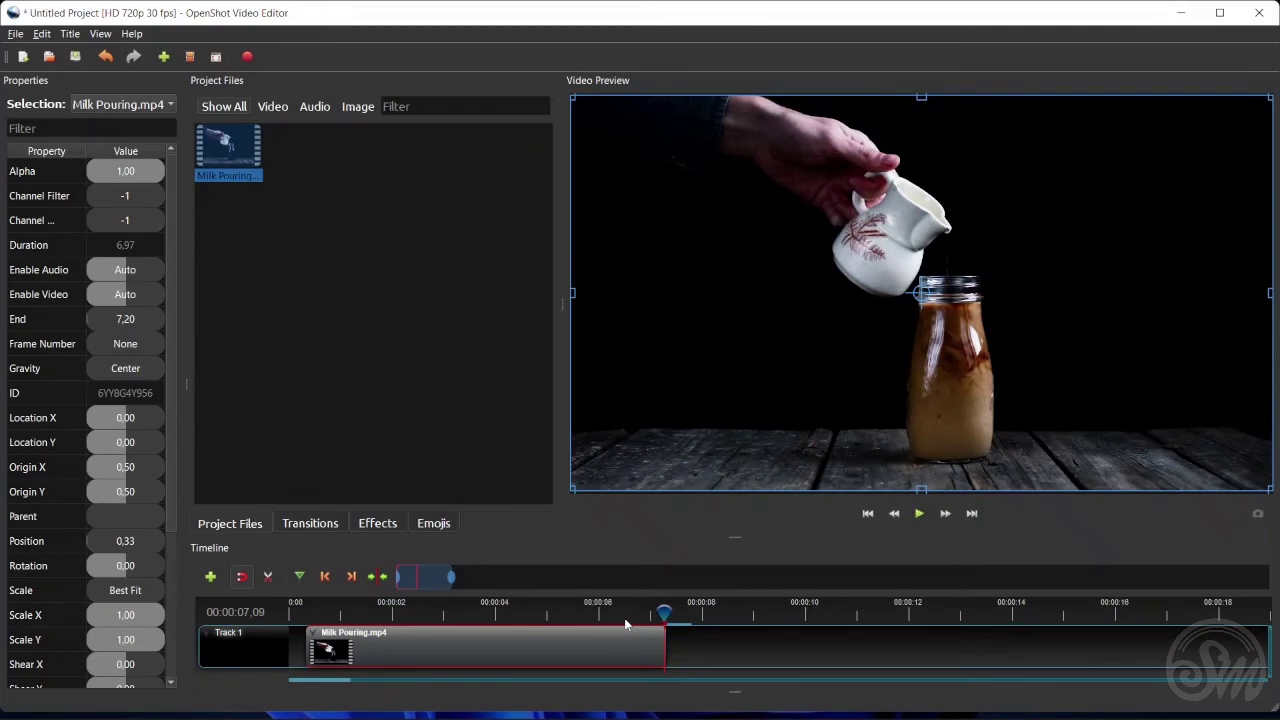
- Move the trimmed clip to 0:00 and slice it at about 3 seconds, keeping both sides
left_click_drag(619, 629, 563, 627)
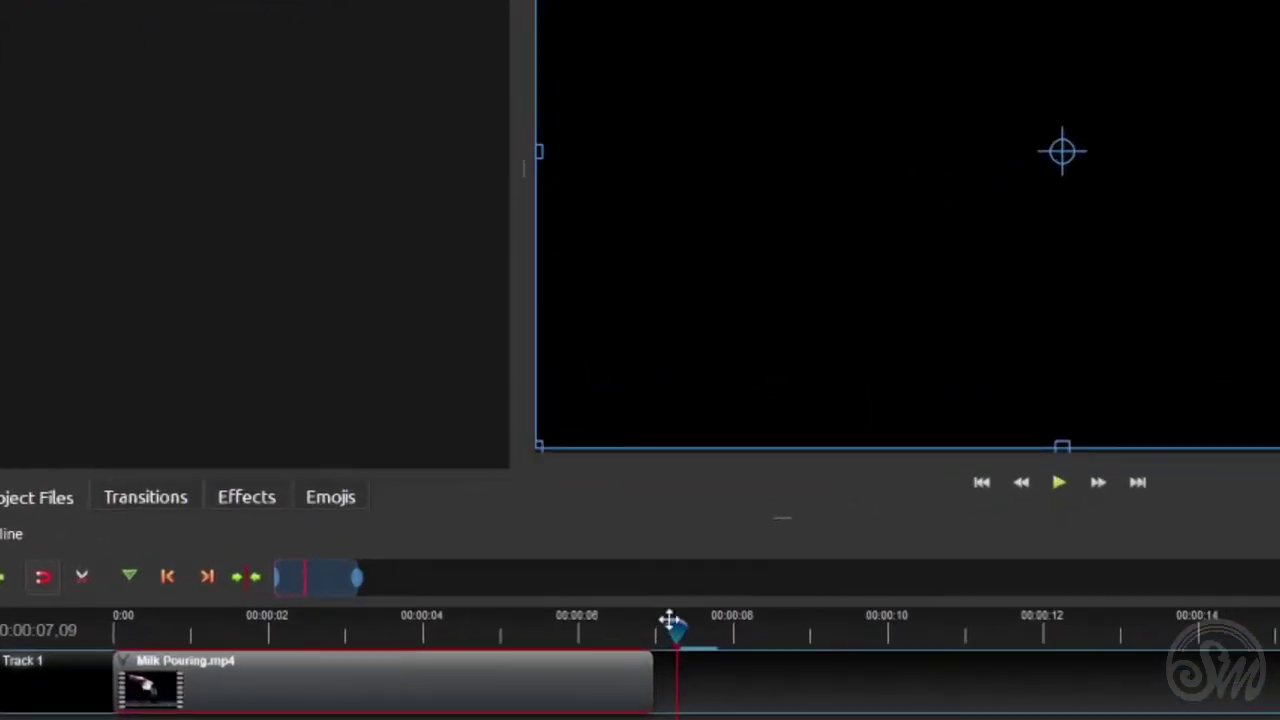
left_click_drag(670, 622, 345, 632)
right_click(376, 681)
mouse_move(462, 566)
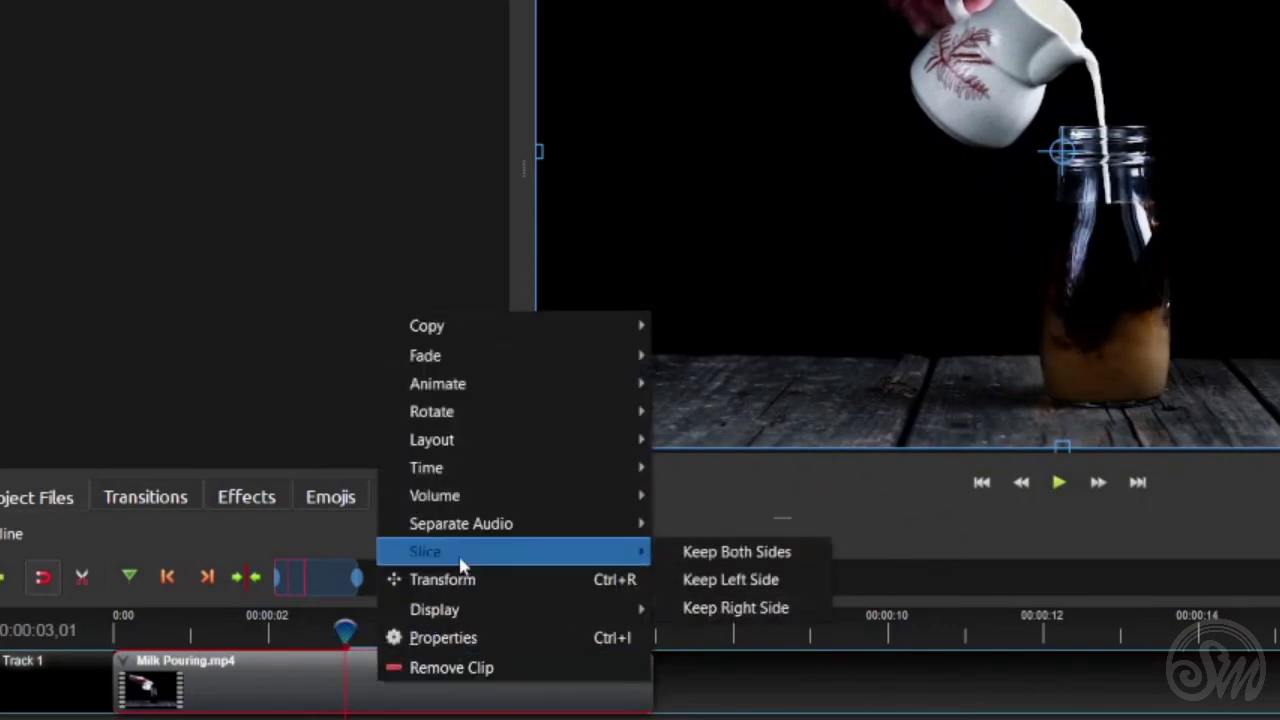
left_click(730, 555)
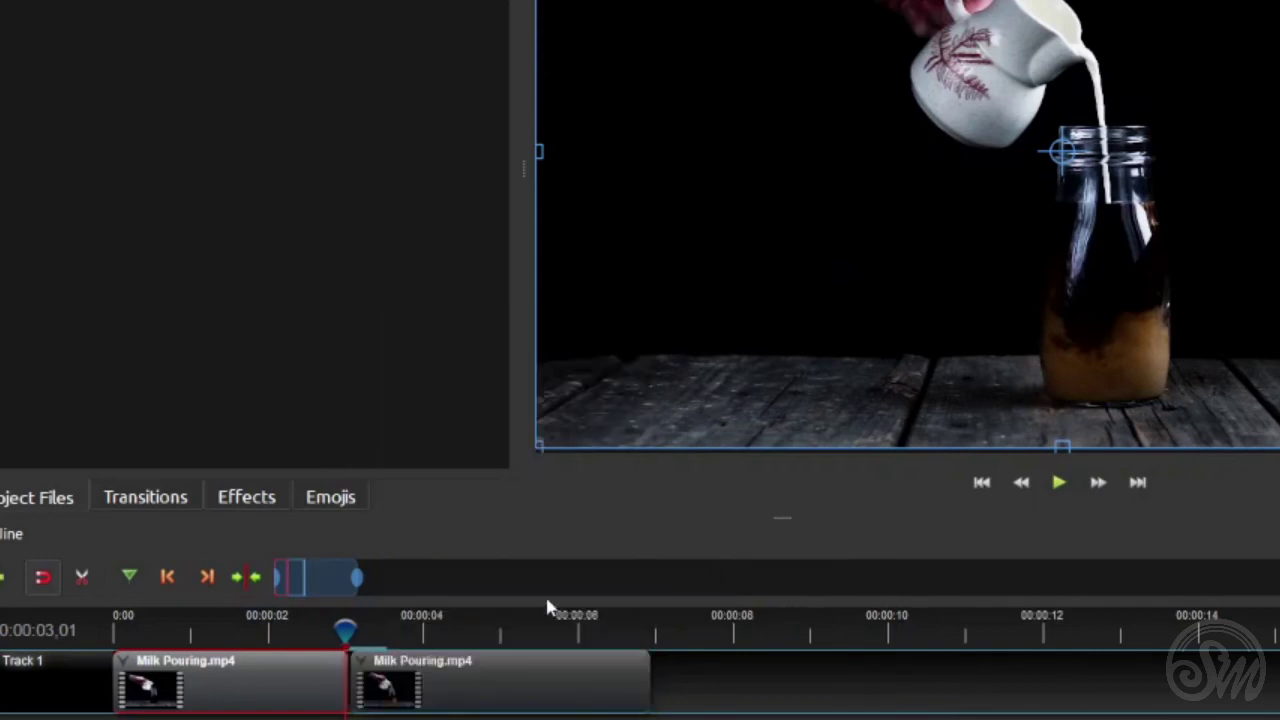
- Select the second clip and place the playhead at about 00:00:04,01
left_click(316, 630)
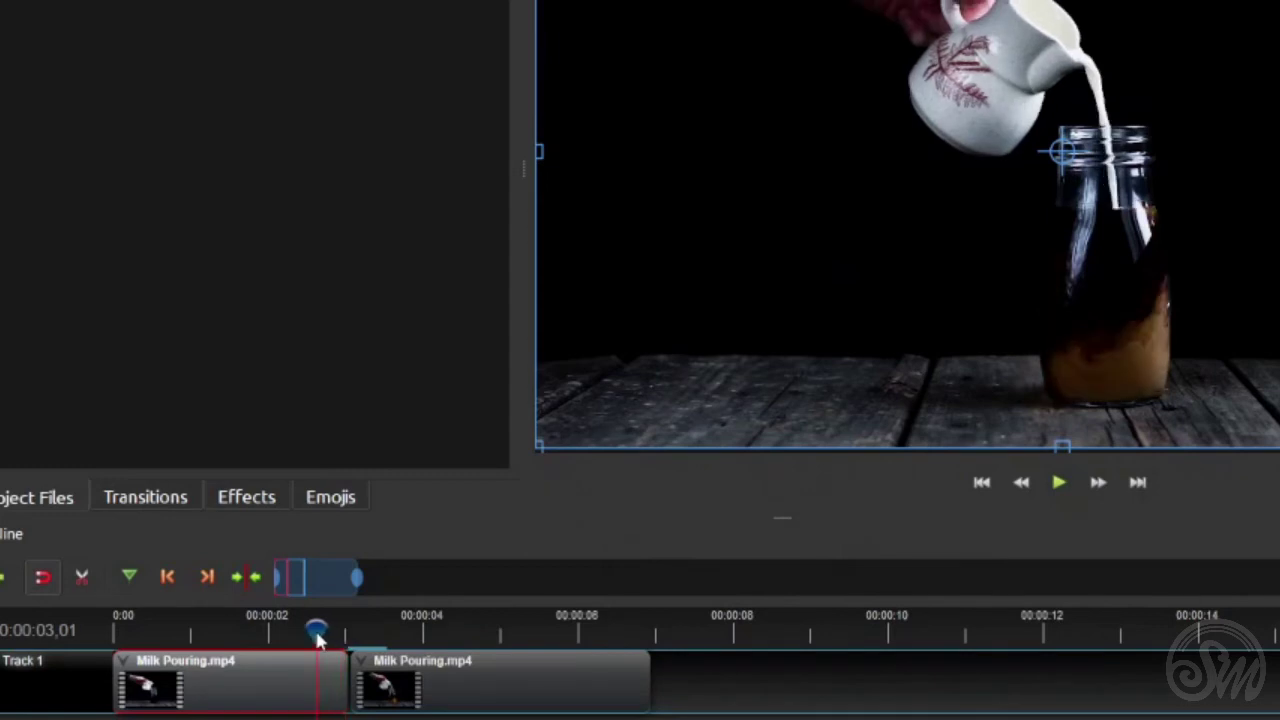
left_click(444, 683)
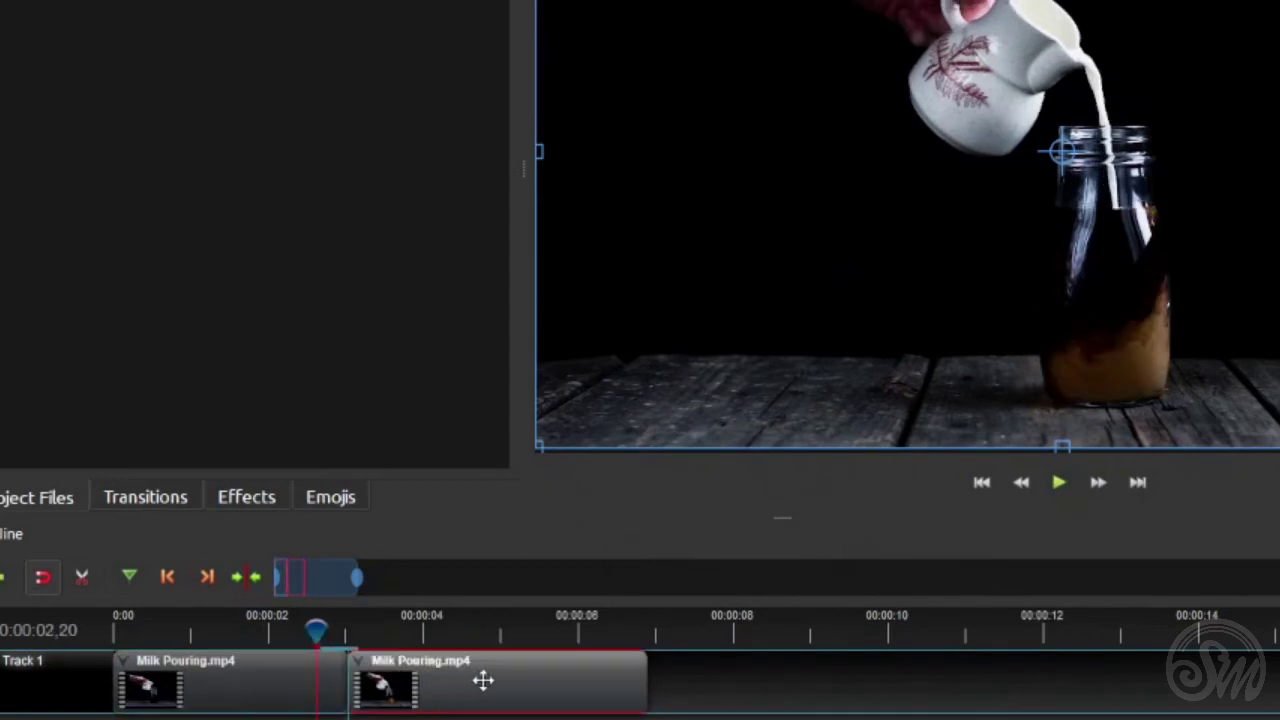
left_click_drag(484, 680, 474, 680)
left_click_drag(417, 640, 428, 640)
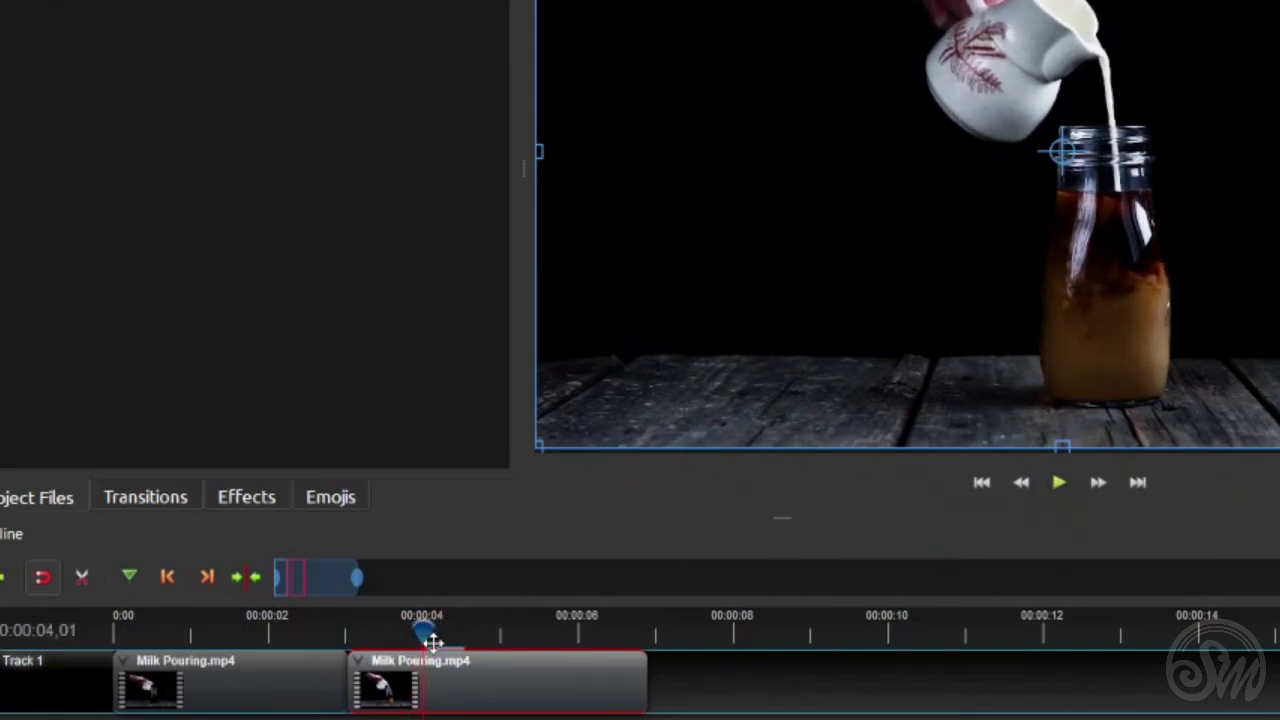
- Slice the second clip keeping its right side, slide it flush to the first at 3.03, and rewind
right_click(456, 688)
mouse_move(605, 566)
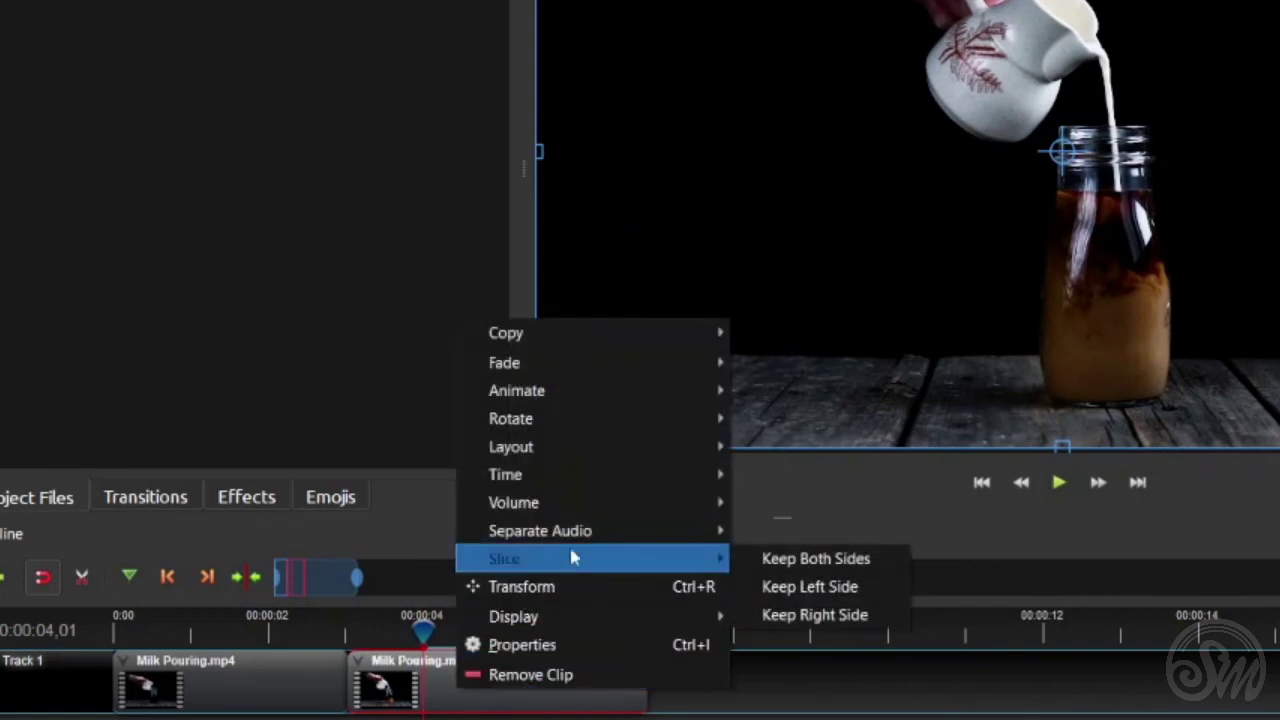
left_click(781, 623)
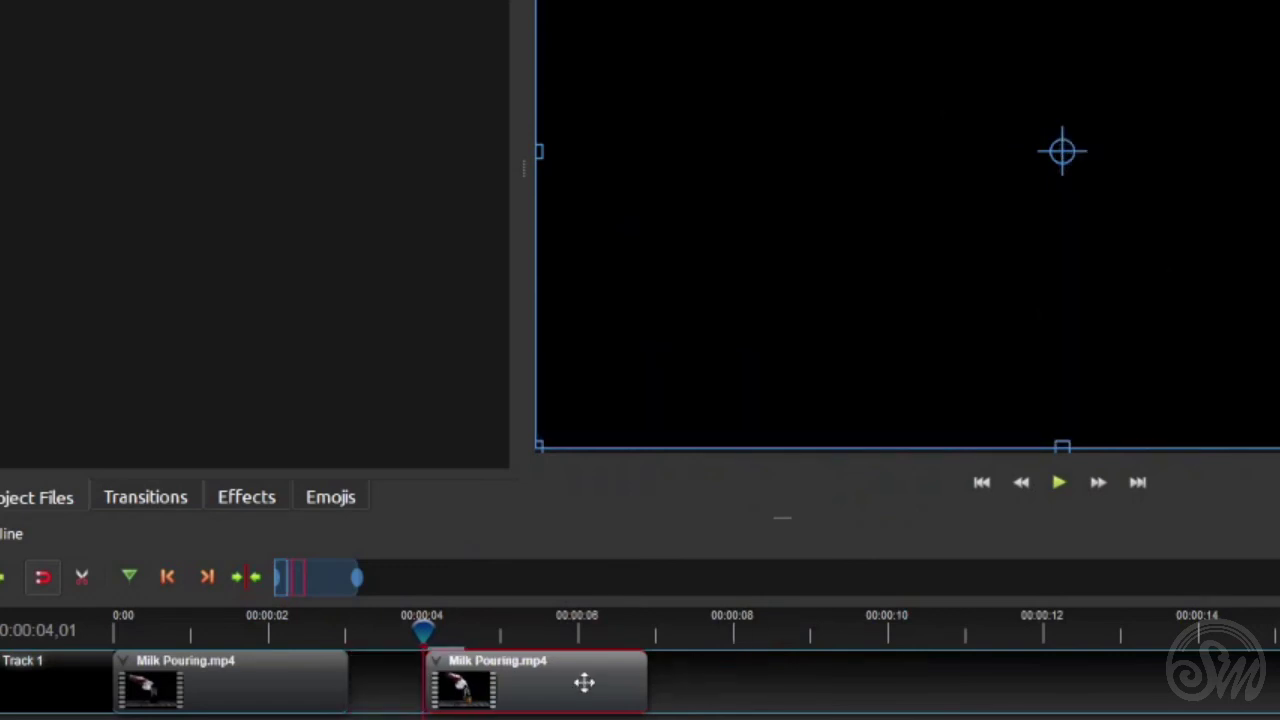
left_click_drag(580, 686, 494, 694)
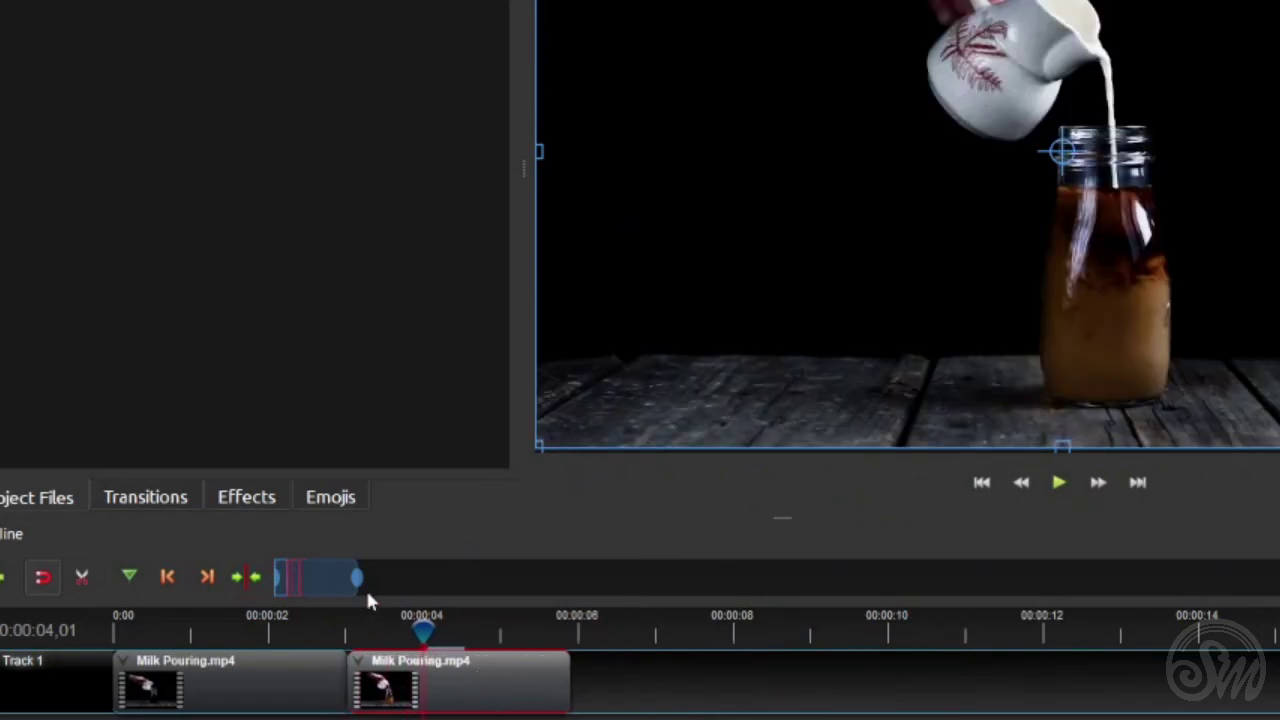
left_click_drag(423, 628, 119, 628)
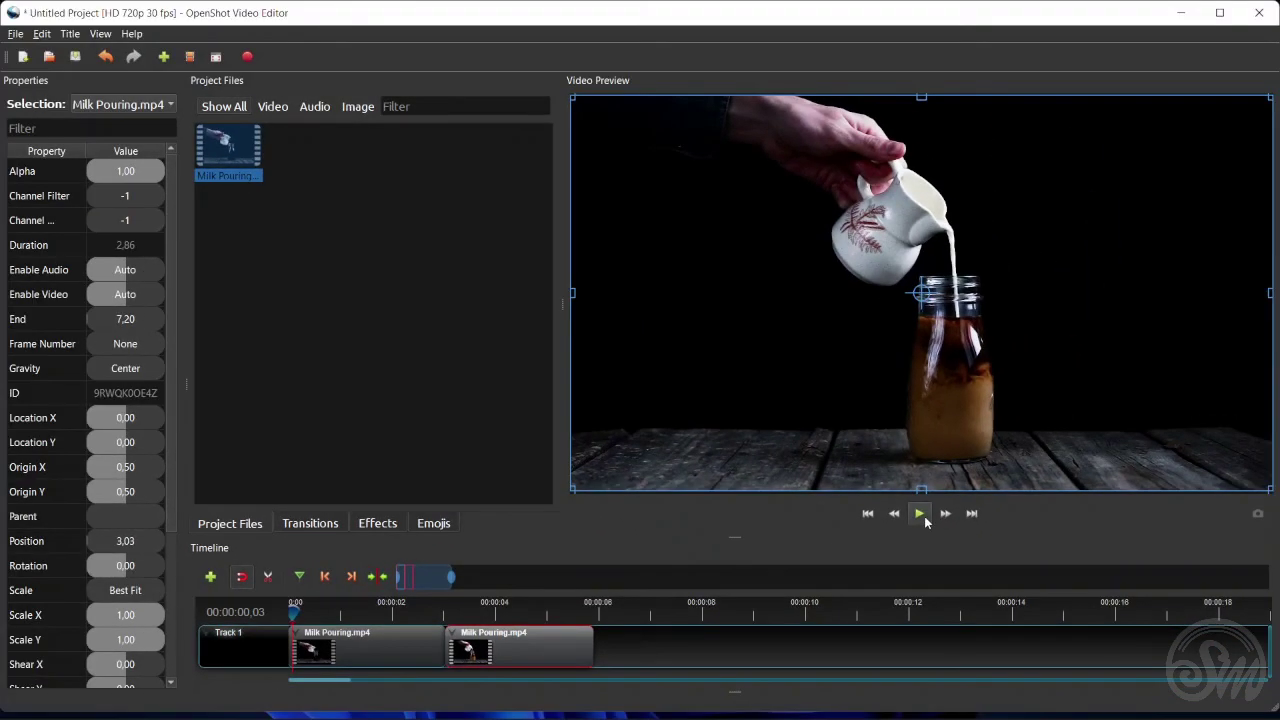
left_click(920, 514)
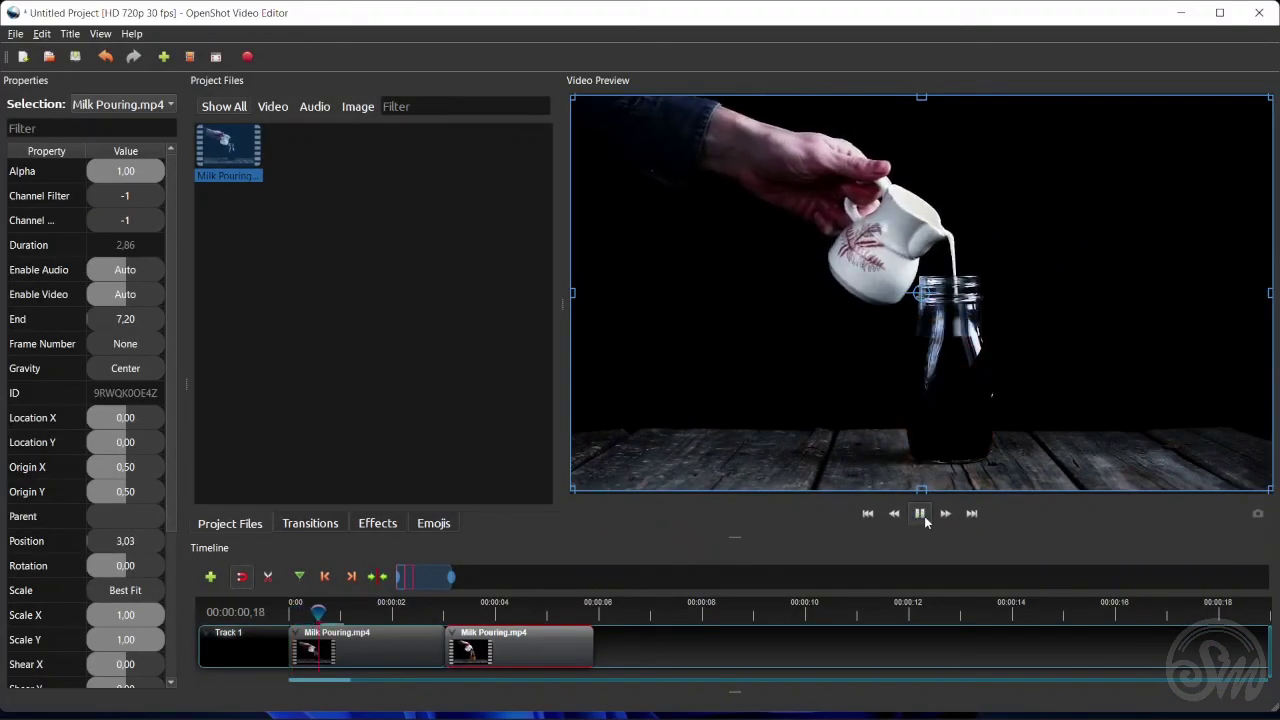